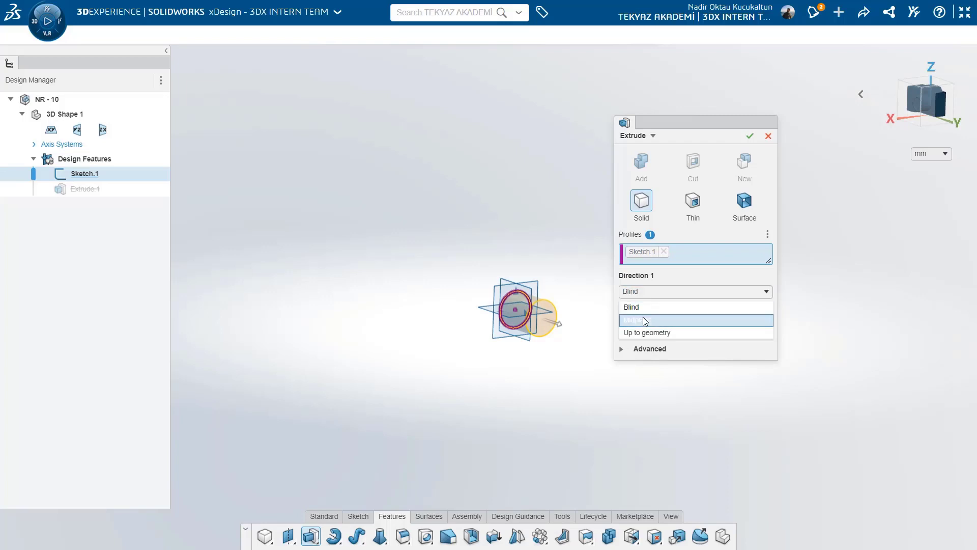
Step: Extrude the circular sketch symmetrically about its midplane with a total distance of 28 mm
{"action": "left_click", "coordinate": [643, 319]}
{"action": "type", "text": "28"}
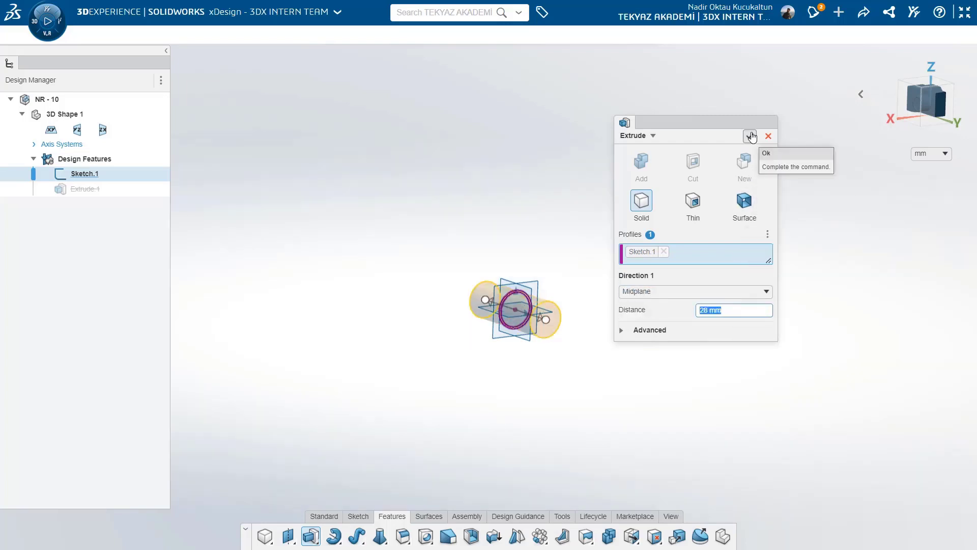
{"action": "left_click", "coordinate": [750, 136]}
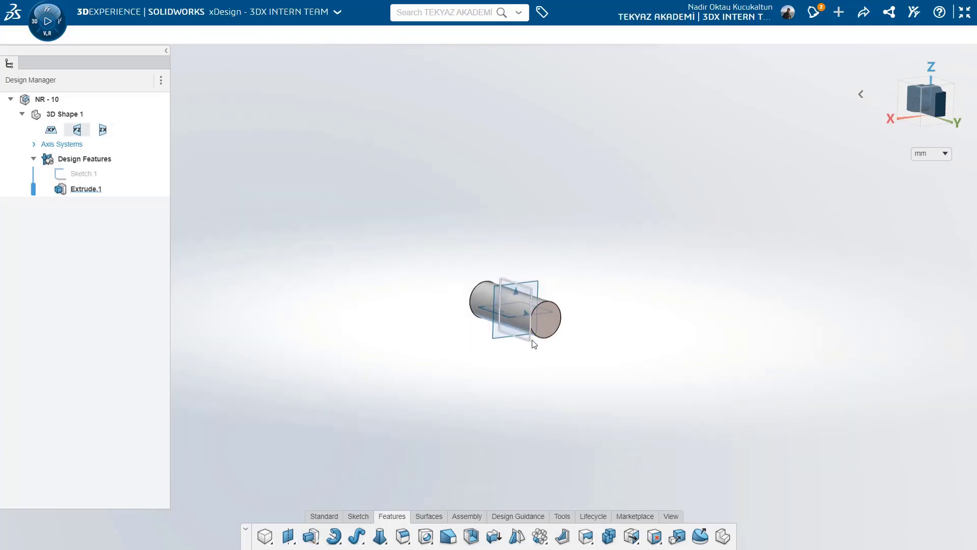
Step: Start a sketch on the YZ plane and draw a 3 mm diameter circle on the horizontal axis near the cylinder's +Y end
{"action": "left_click", "coordinate": [532, 340]}
{"action": "left_click", "coordinate": [559, 298]}
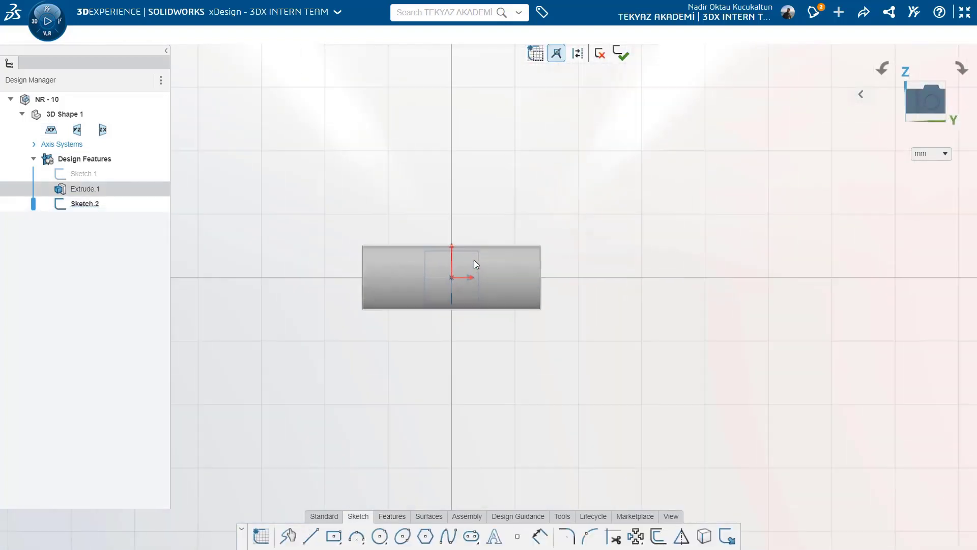
{"action": "left_click", "coordinate": [379, 536]}
{"action": "left_click_drag", "start_coordinate": [522, 277], "coordinate": [527, 294]}
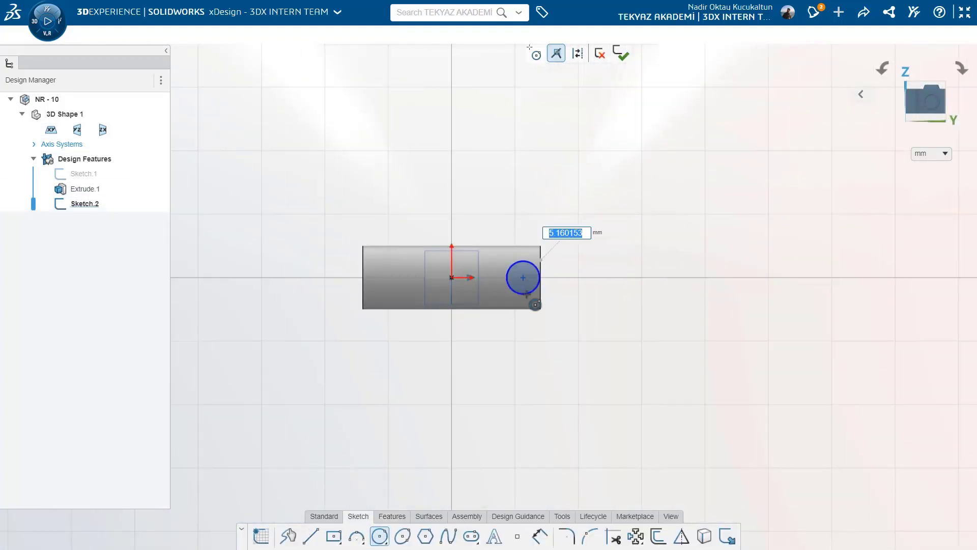
{"action": "type", "text": "3"}
{"action": "key", "text": "Return"}
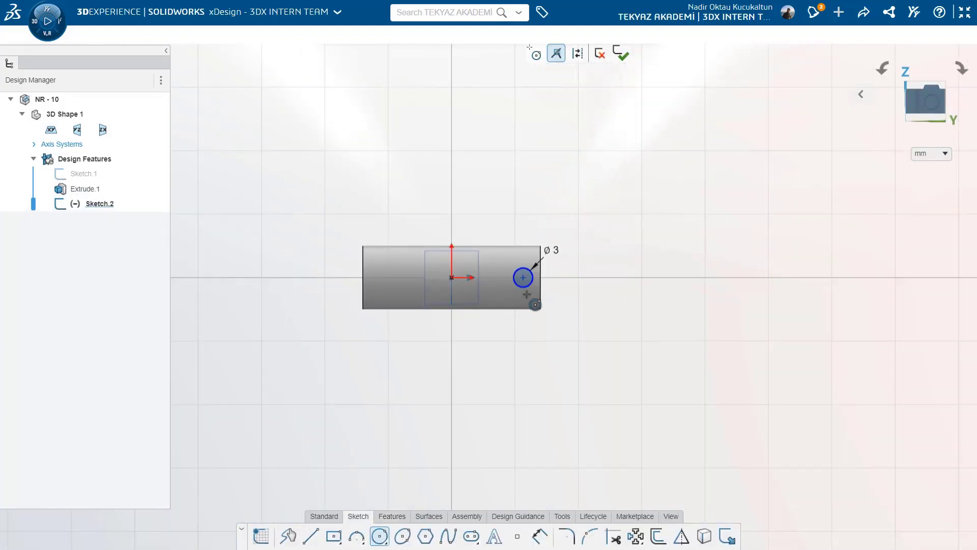
Step: Dimension the circle's centre 10 mm horizontally from the origin
{"action": "key", "text": "d"}
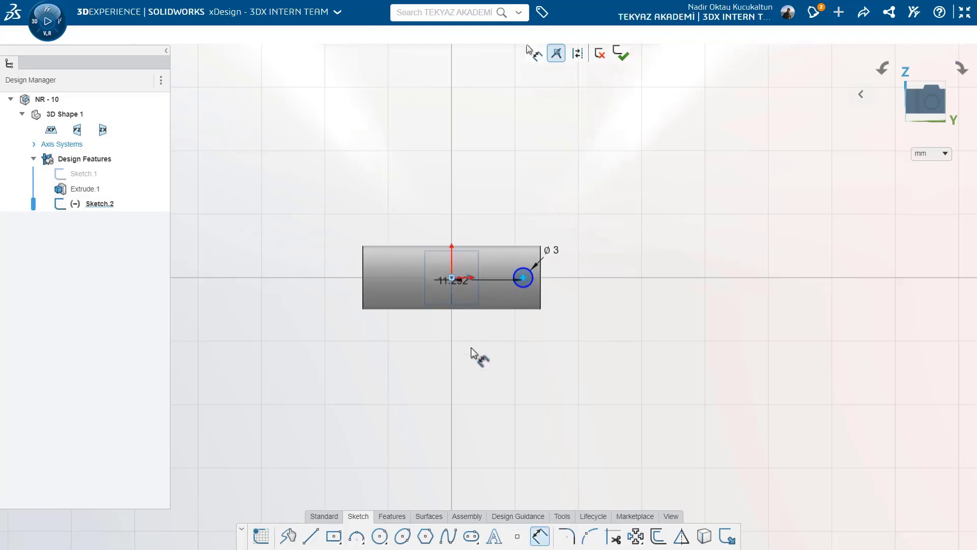
{"action": "type", "text": "10"}
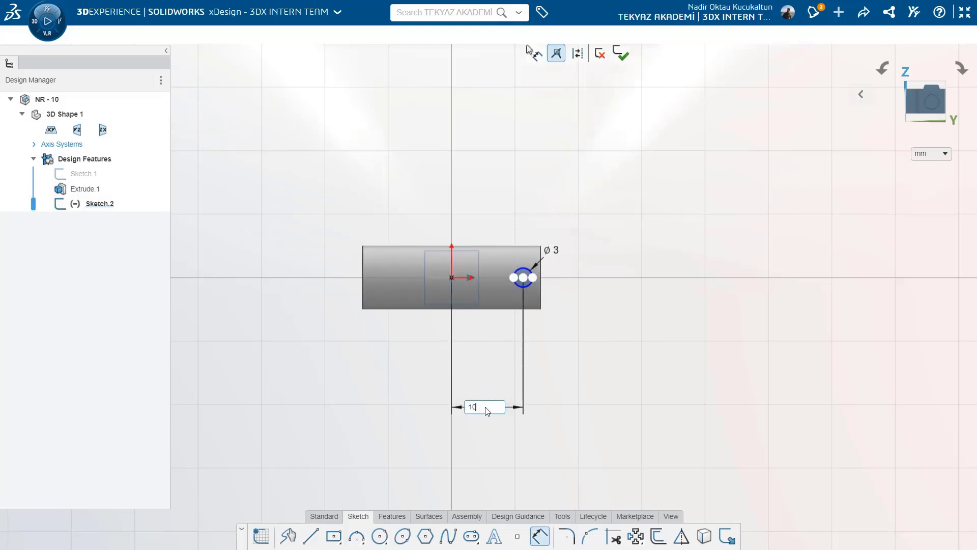
{"action": "key", "text": "Return"}
{"action": "key", "text": "Escape"}
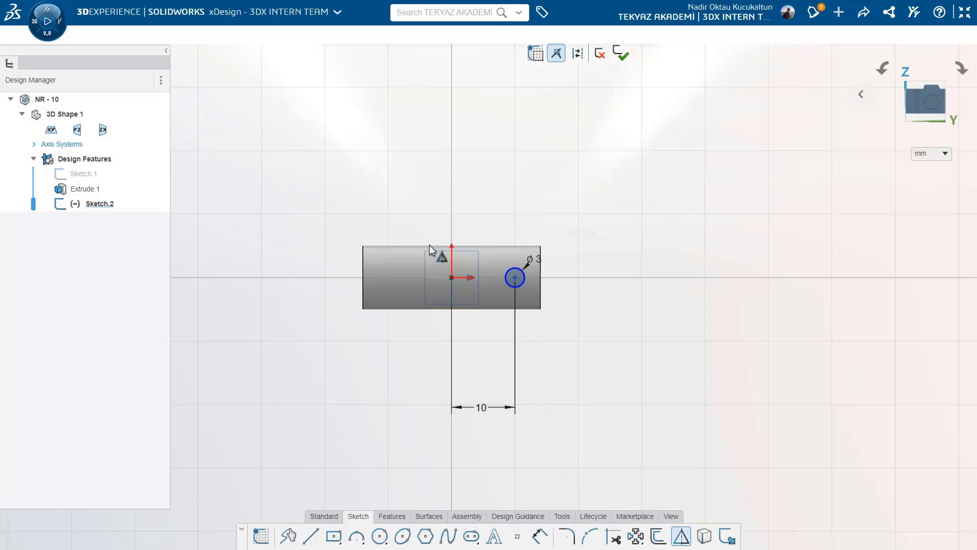
Step: Mirror the 3 mm circle about the vertical axis and constrain its centre to the horizontal axis
{"action": "left_click", "coordinate": [452, 261]}
{"action": "left_click", "coordinate": [523, 283]}
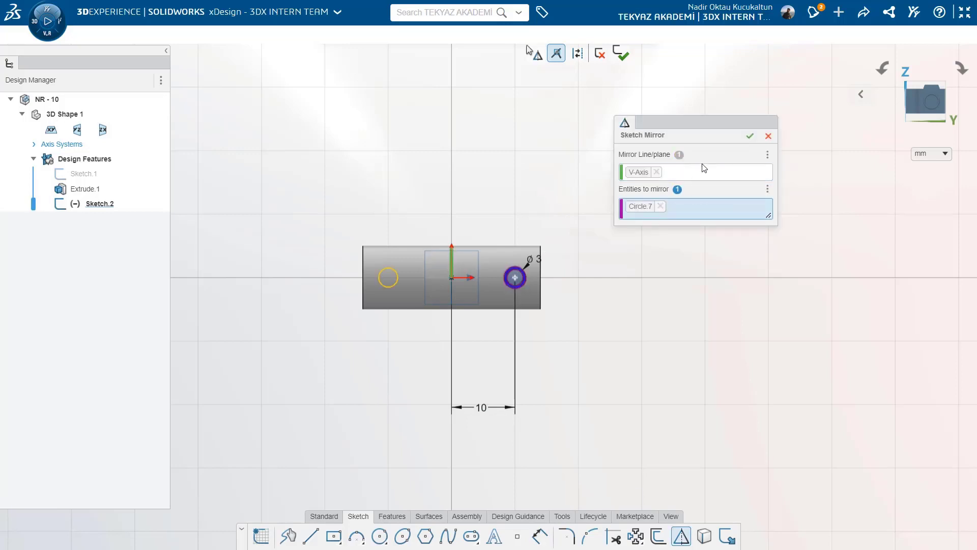
{"action": "left_click", "coordinate": [752, 136]}
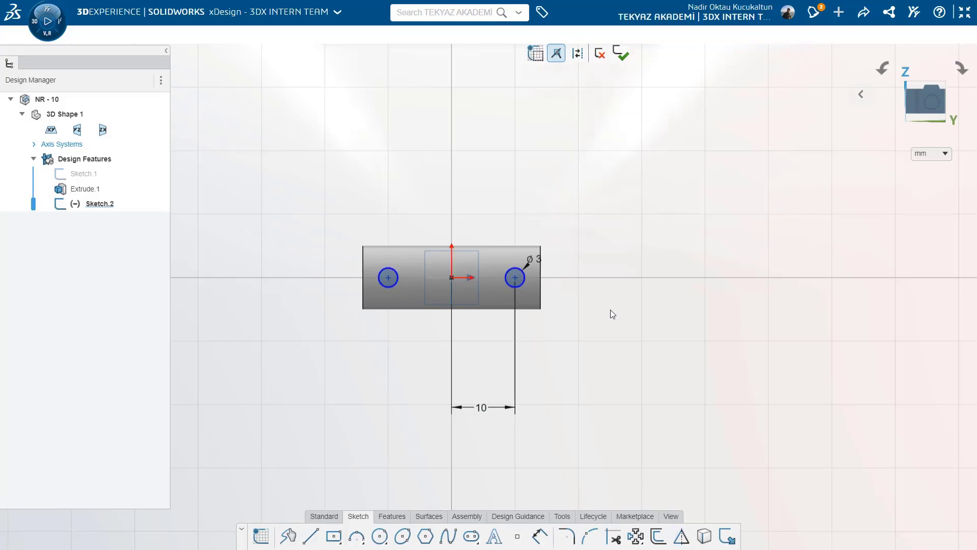
{"action": "left_click", "coordinate": [469, 278], "text": "ctrl"}
{"action": "left_click", "coordinate": [499, 231]}
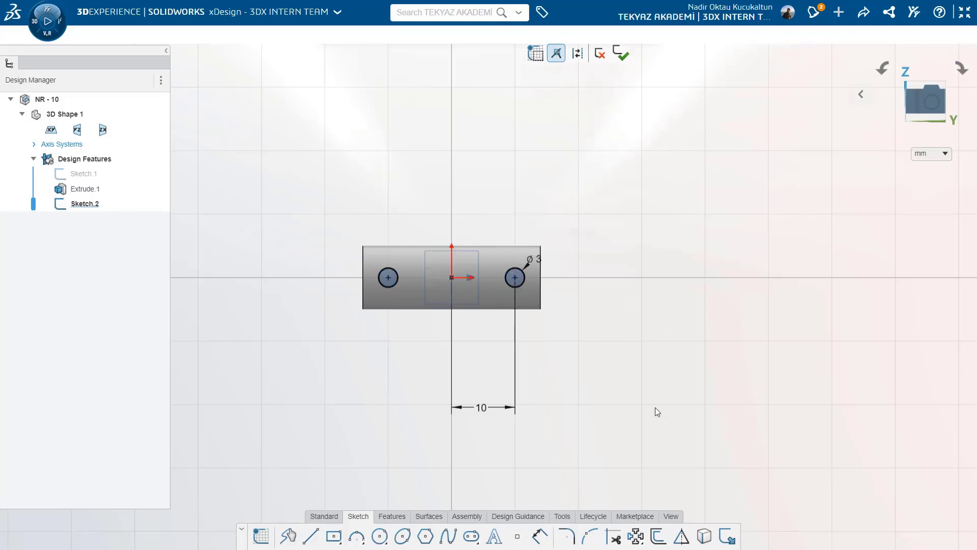
Step: Cut both circles through the cylinder with an extruded cut set to Through all both
{"action": "left_click", "coordinate": [399, 518]}
{"action": "left_click", "coordinate": [311, 537]}
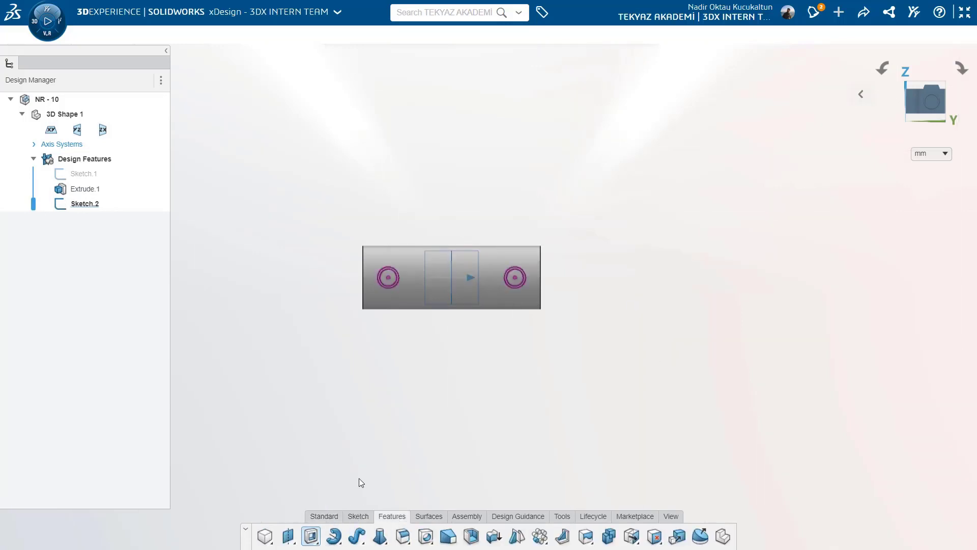
{"action": "left_click", "coordinate": [639, 292]}
{"action": "left_click", "coordinate": [647, 345]}
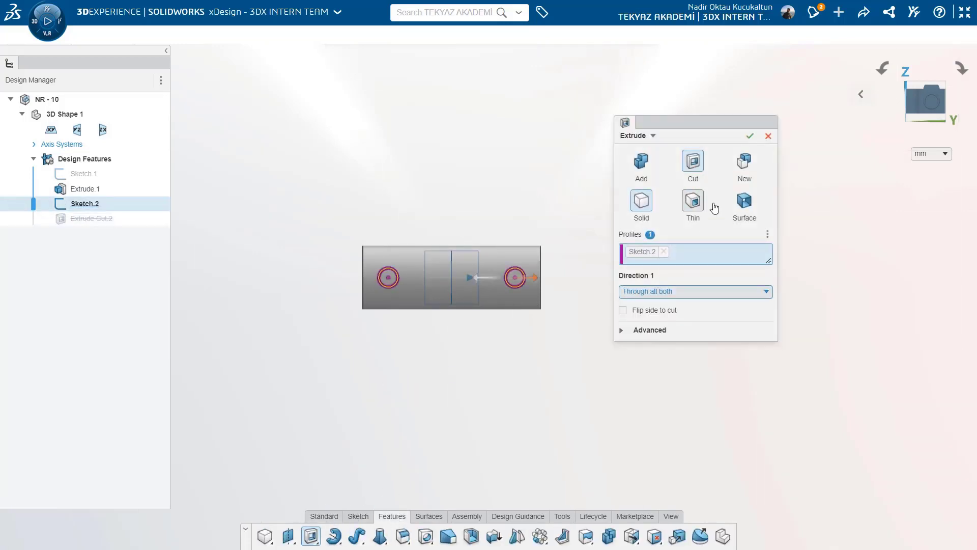
{"action": "left_click", "coordinate": [751, 138]}
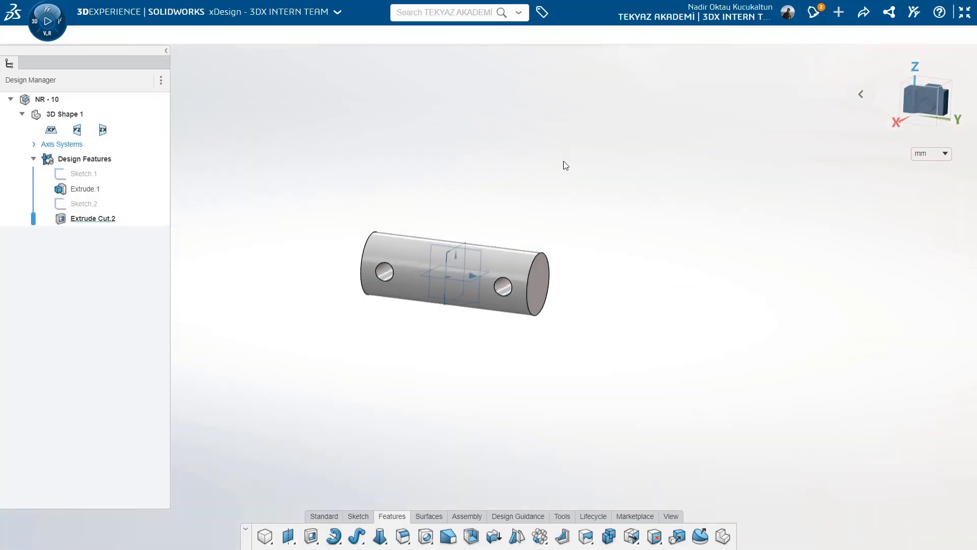
Step: Make a component named NR - 10/4 from all the pin's sketches and extrude features
{"action": "left_click", "coordinate": [94, 223]}
{"action": "left_click", "coordinate": [88, 173], "text": "shift"}
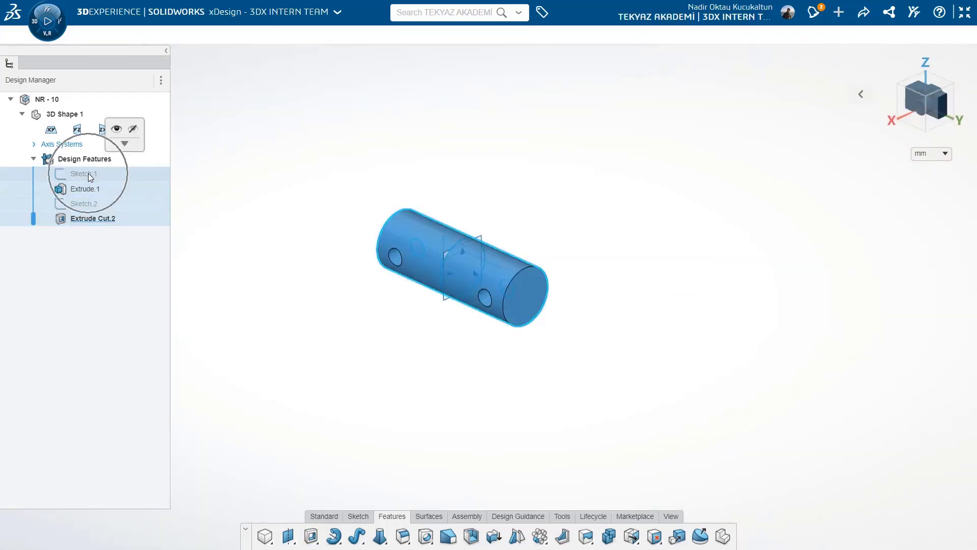
{"action": "left_click", "coordinate": [124, 145]}
{"action": "left_click", "coordinate": [135, 165]}
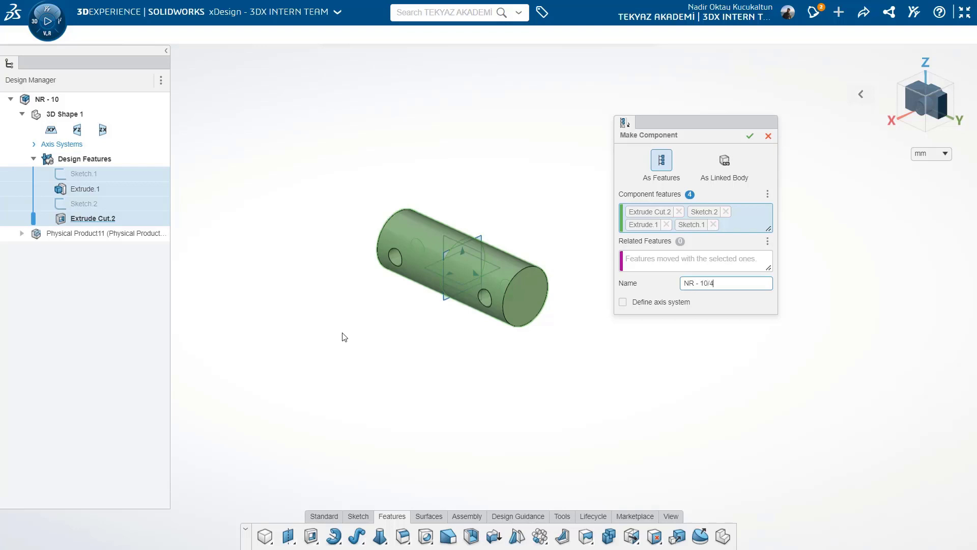
{"action": "left_click", "coordinate": [750, 136]}
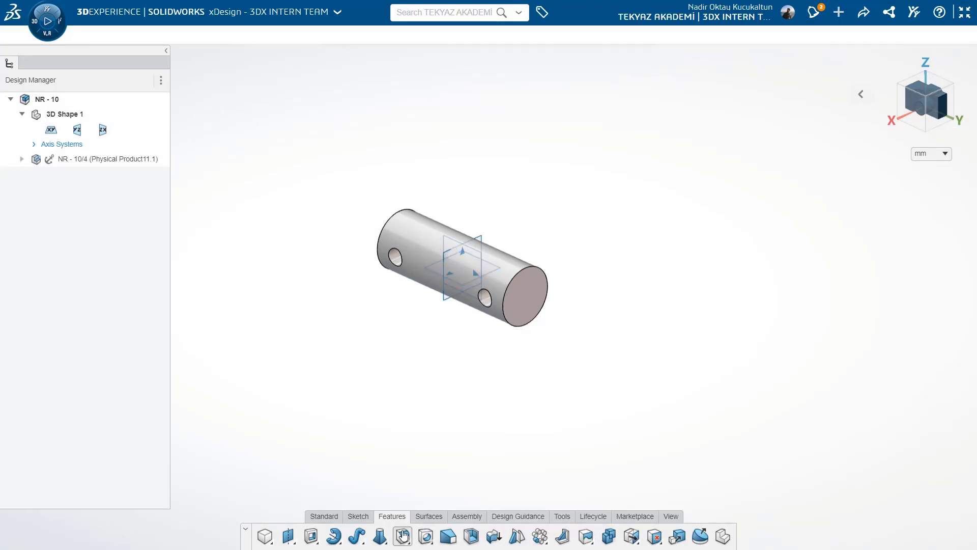
Step: Create a reference plane offset 10 mm from the ZX plane
{"action": "left_click", "coordinate": [359, 516]}
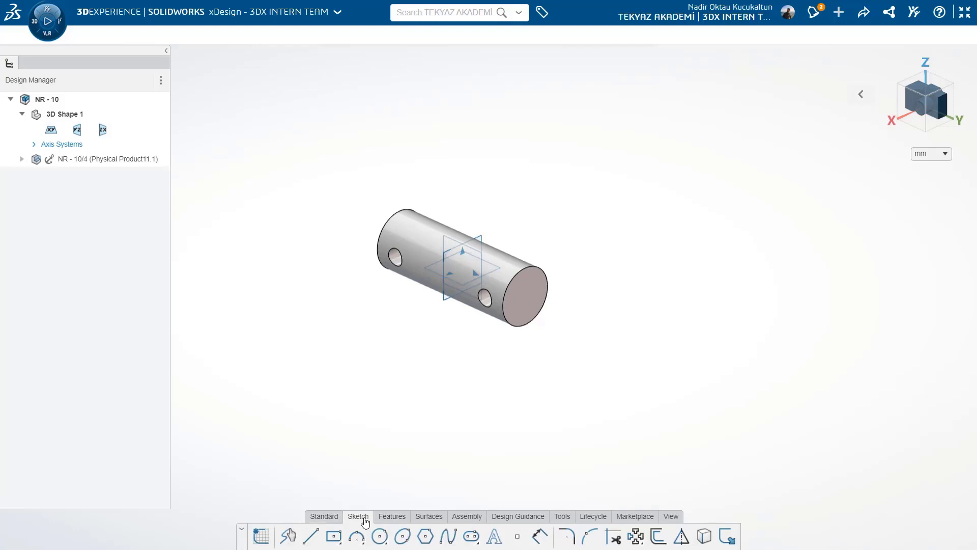
{"action": "left_click", "coordinate": [392, 516]}
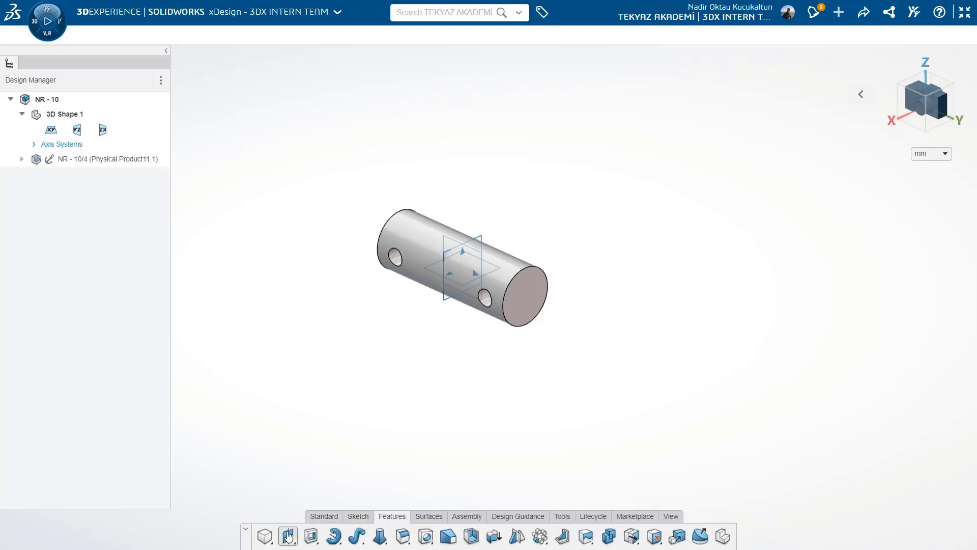
{"action": "left_click", "coordinate": [447, 303]}
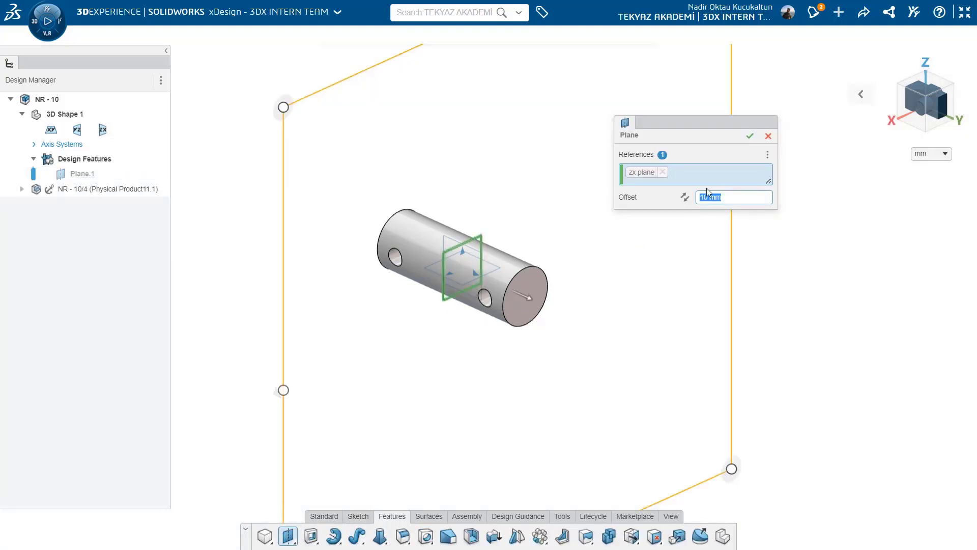
{"action": "left_click", "coordinate": [749, 136]}
Step: Start a sketch on the new offset plane and draw a 10 mm diameter circle centred on the origin
{"action": "left_click", "coordinate": [714, 147]}
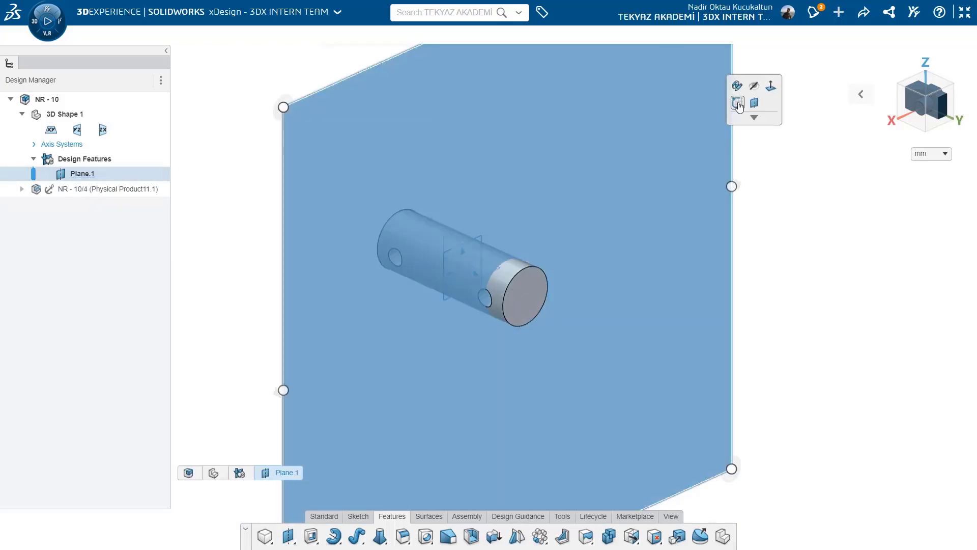
{"action": "left_click", "coordinate": [738, 104]}
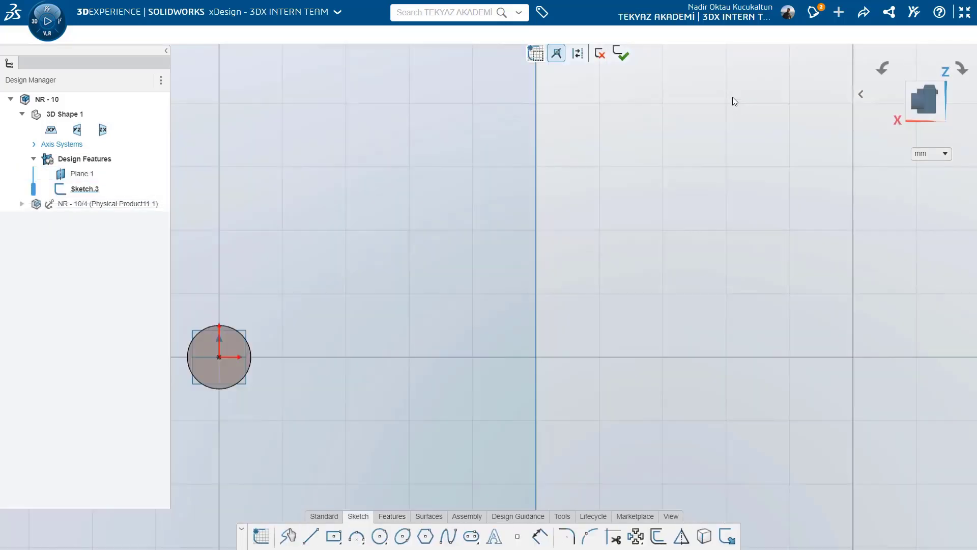
{"action": "scroll", "coordinate": [257, 358], "scroll_direction": "up", "scroll_amount": 5}
{"action": "scroll", "coordinate": [284, 359], "scroll_direction": "down", "scroll_amount": 2}
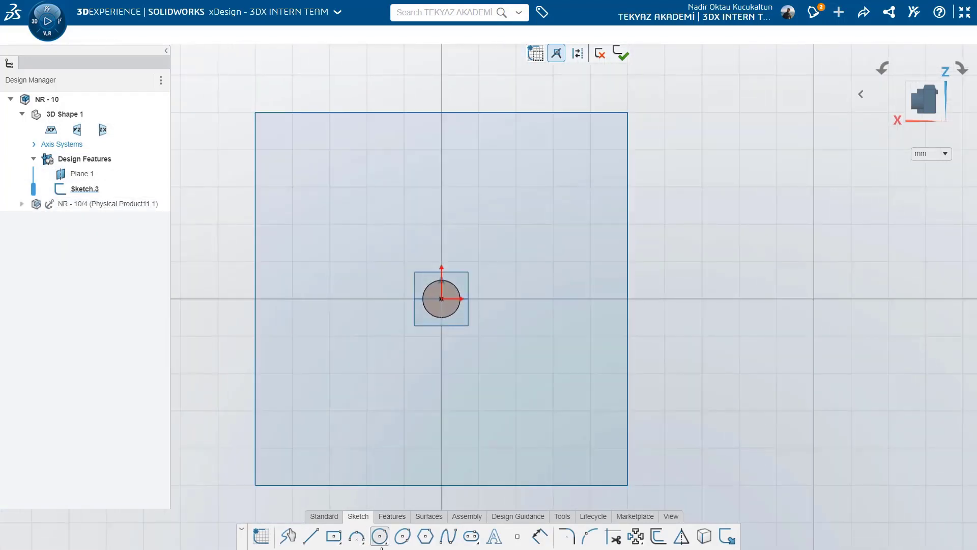
{"action": "left_click", "coordinate": [380, 539]}
{"action": "left_click", "coordinate": [444, 315]}
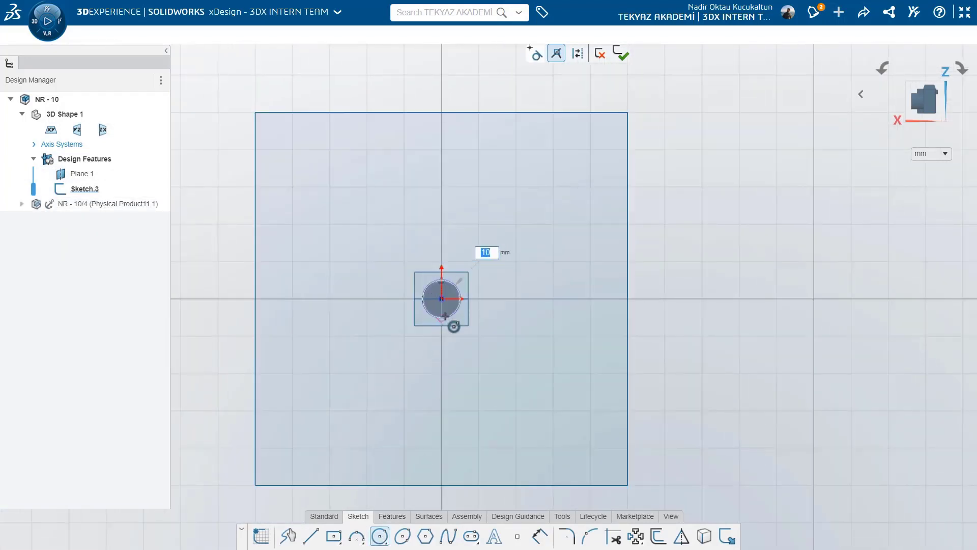
{"action": "type", "text": "10"}
{"action": "key", "text": "Return"}
{"action": "key", "text": "Escape"}
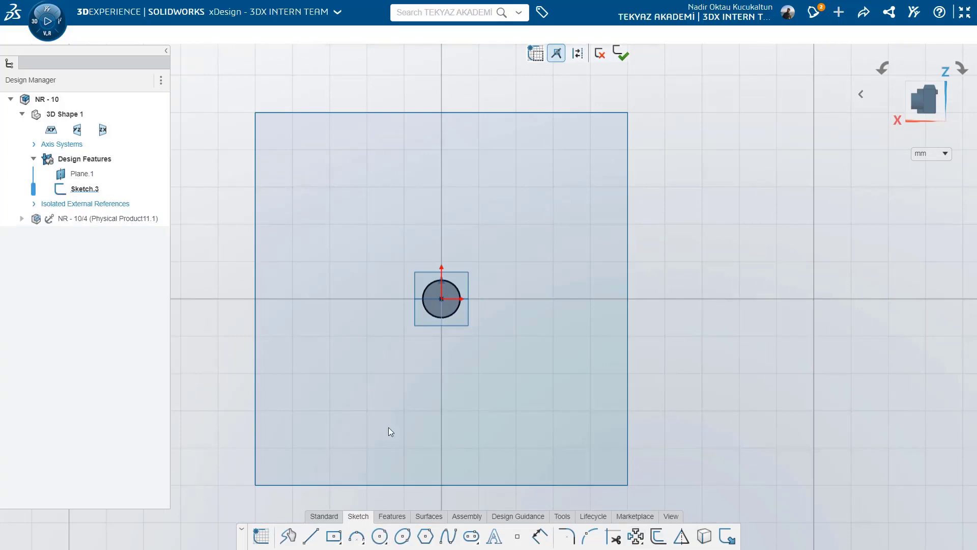
Step: Draw a second 10 mm diameter circle on the vertical axis below the first one
{"action": "left_click", "coordinate": [381, 536]}
{"action": "left_click", "coordinate": [441, 367]}
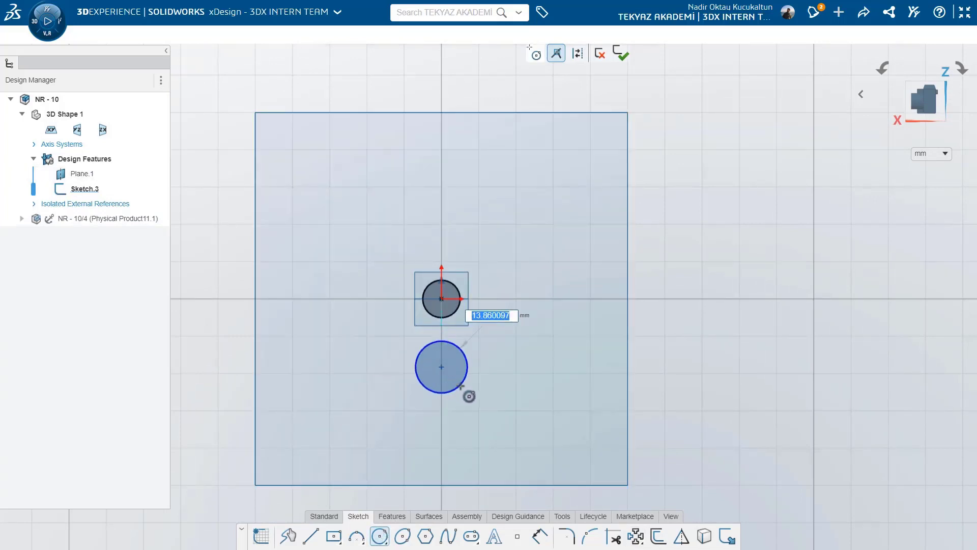
{"action": "type", "text": "10"}
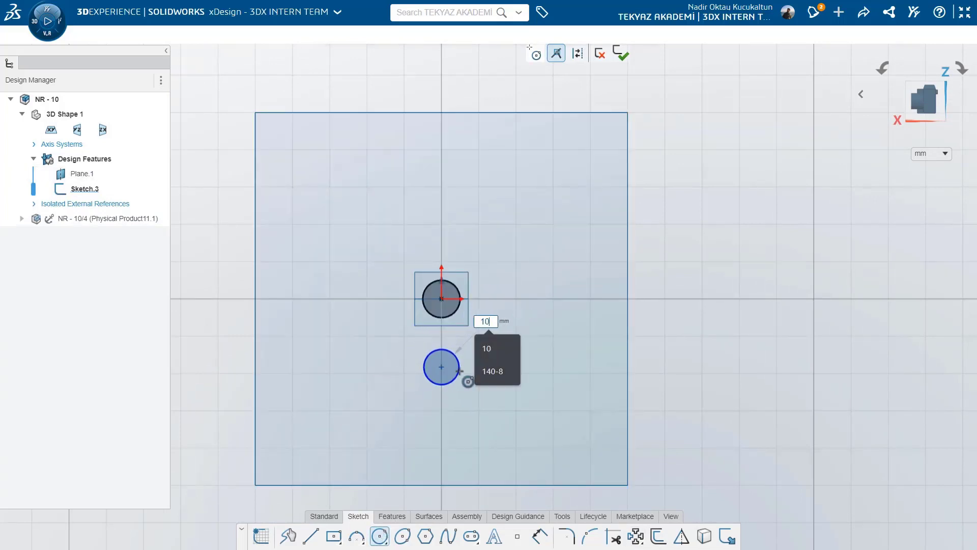
{"action": "key", "text": "Return"}
{"action": "key", "text": "Escape"}
Step: Dimension the vertical distance between the two circle centres as 20 mm
{"action": "scroll", "coordinate": [439, 322], "scroll_direction": "up", "scroll_amount": 3}
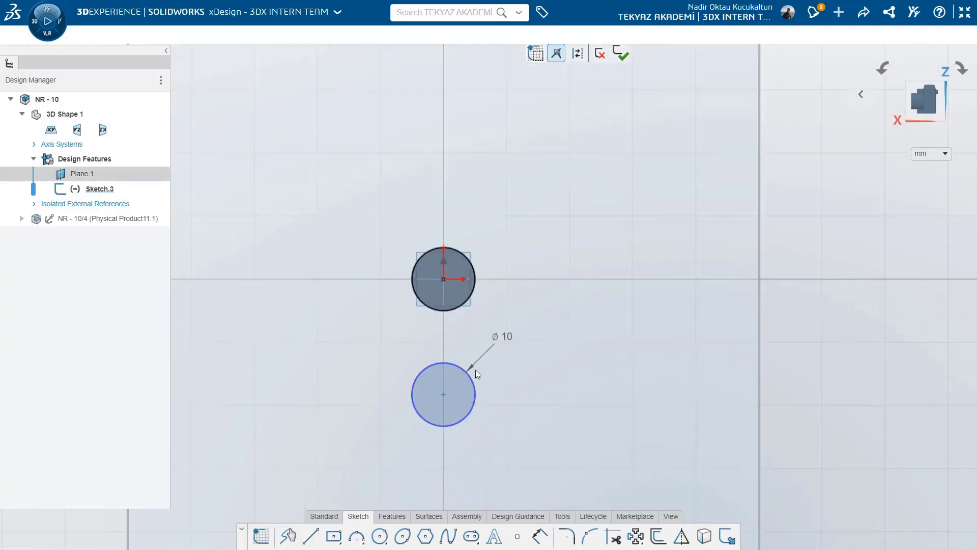
{"action": "left_click", "coordinate": [443, 283]}
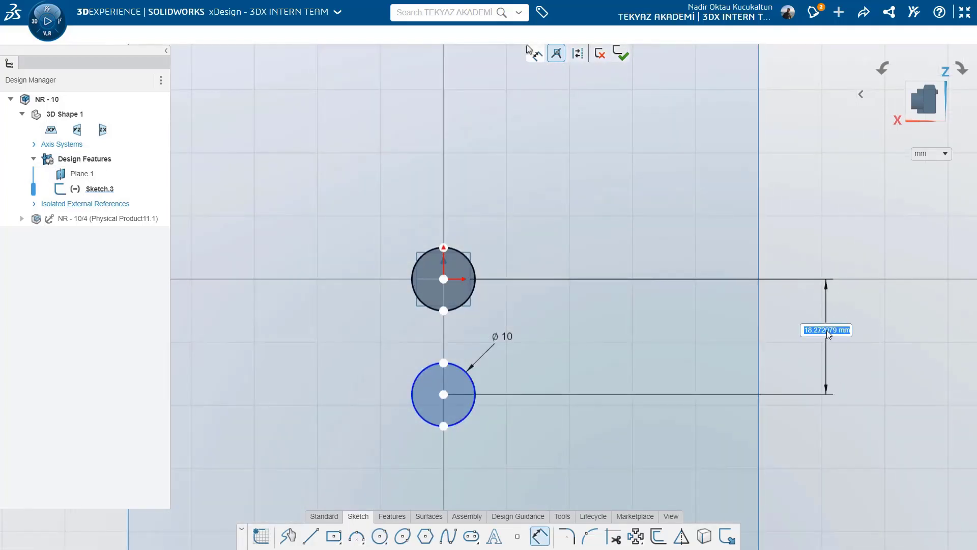
{"action": "type", "text": "20"}
{"action": "key", "text": "Return"}
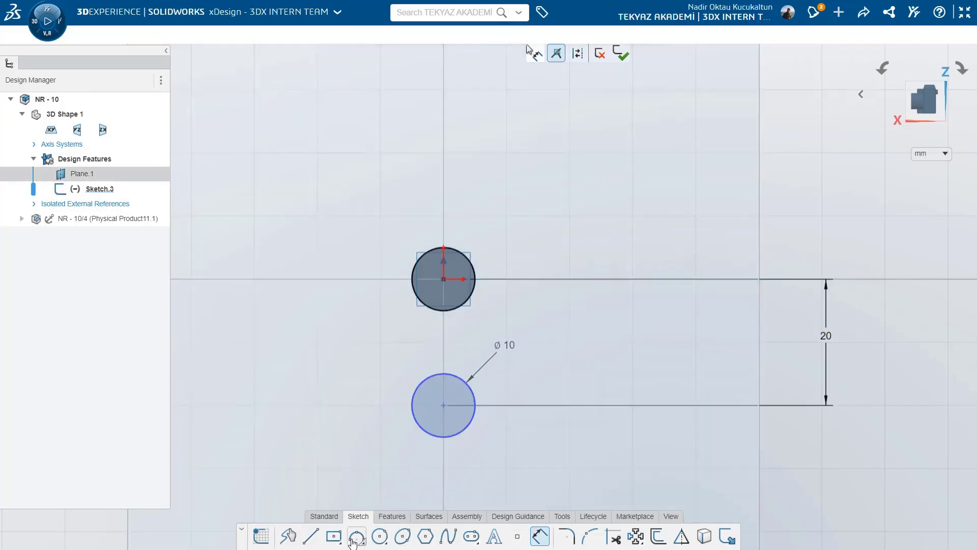
Step: Join the two circle centres with a vertical line and convert it to construction geometry
{"action": "left_click", "coordinate": [310, 536]}
{"action": "left_click", "coordinate": [444, 279]}
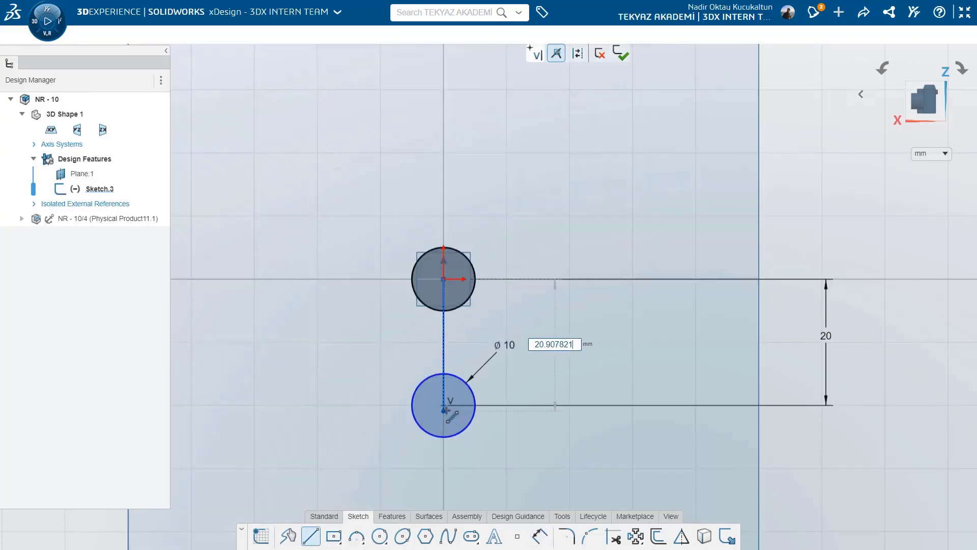
{"action": "left_click", "coordinate": [443, 405]}
{"action": "key", "text": "Escape"}
{"action": "left_click", "coordinate": [444, 332]}
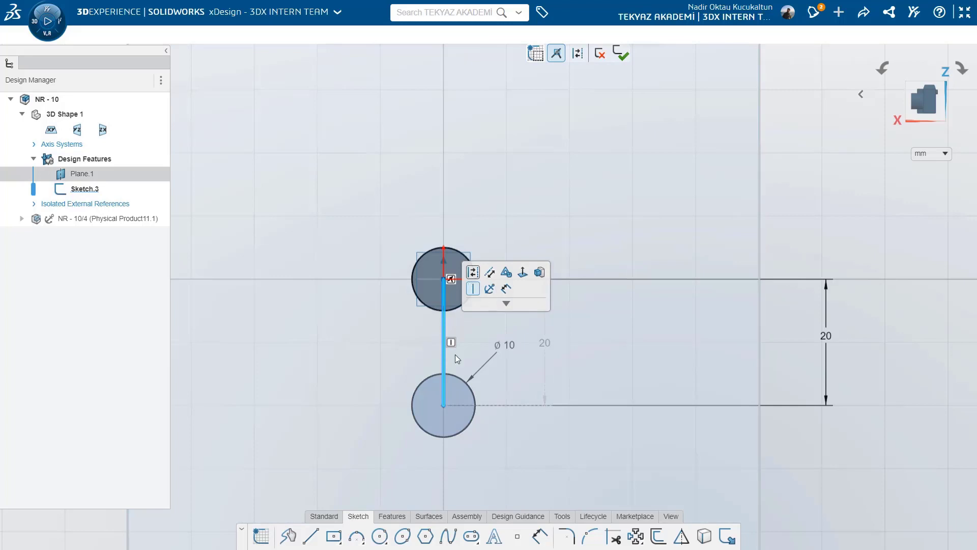
Step: Draw a centred rectangle 38 mm high and 16 mm wide around both circles, centred near the middle of the construction line
{"action": "left_click", "coordinate": [333, 535]}
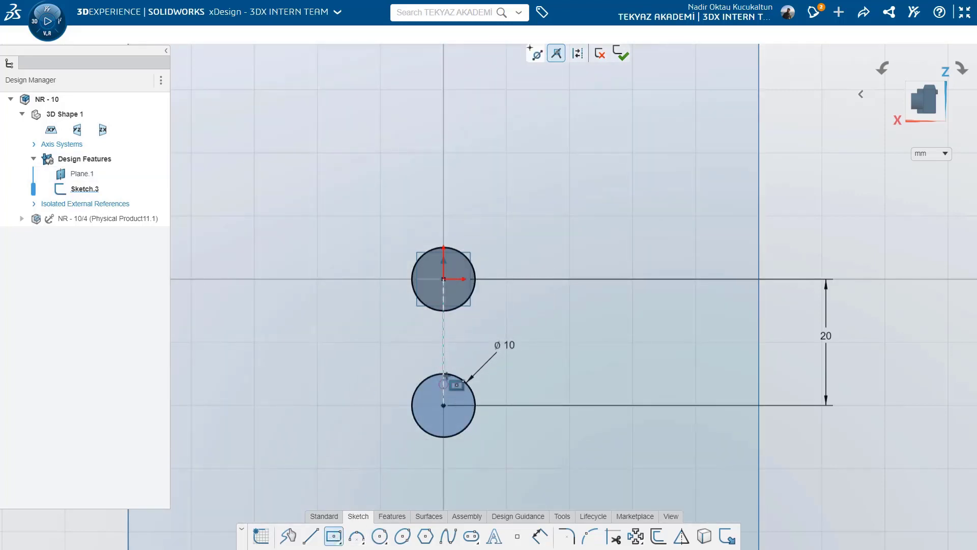
{"action": "left_click", "coordinate": [443, 347]}
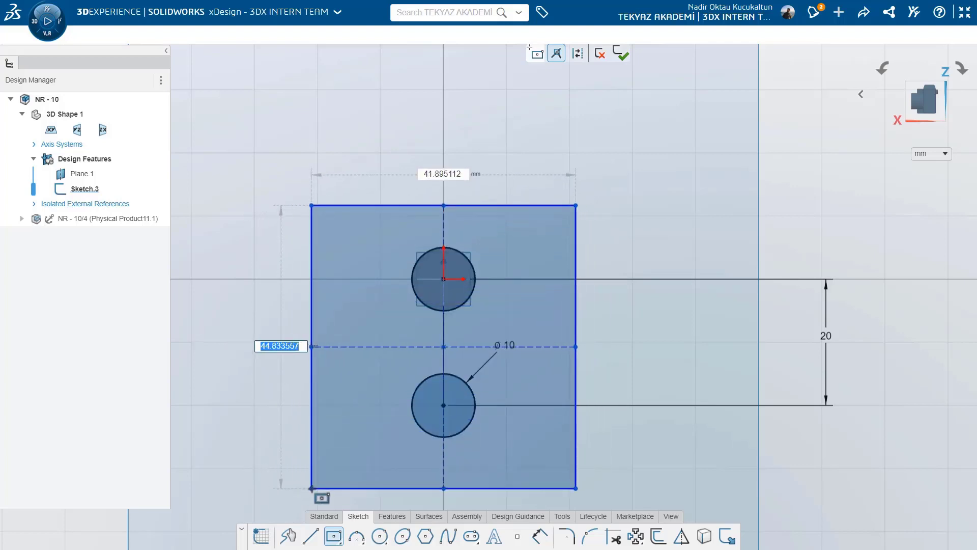
{"action": "type", "text": "38"}
{"action": "key", "text": "Tab"}
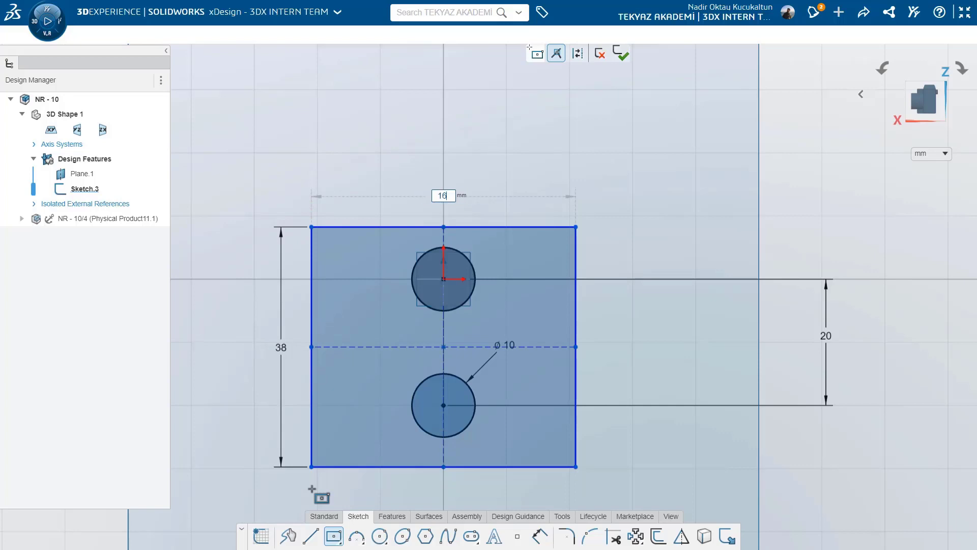
{"action": "type", "text": "16"}
{"action": "key", "text": "Return"}
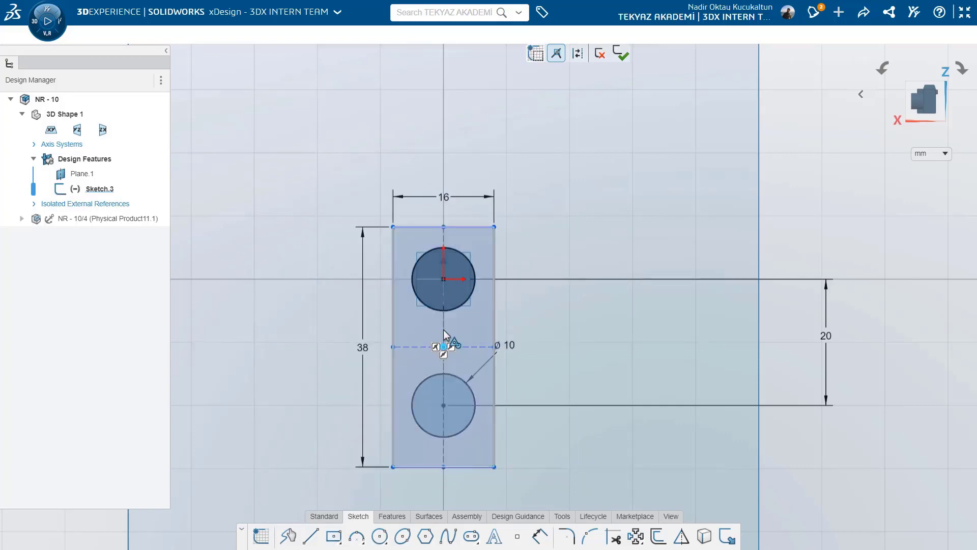
Step: Constrain the rectangle's centre point to the midpoint of the vertical construction line joining the circle centres
{"action": "left_click", "coordinate": [443, 346]}
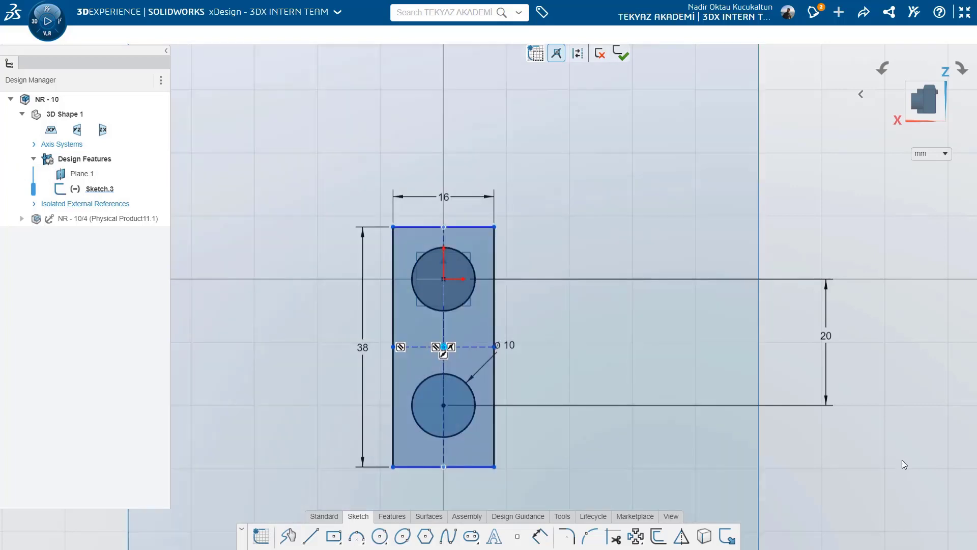
{"action": "left_click", "coordinate": [902, 461]}
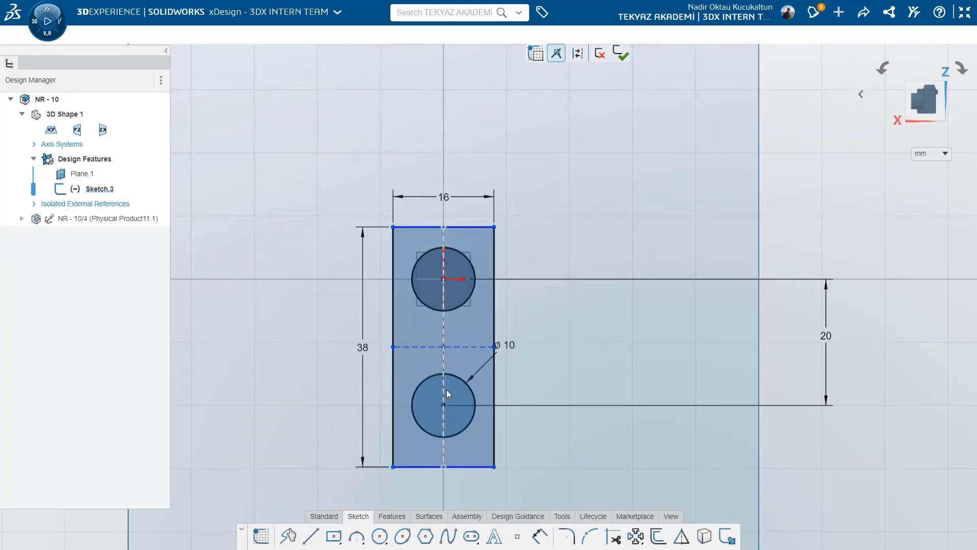
{"action": "mouse_move", "coordinate": [444, 347]}
{"action": "left_mouse_down"}
{"action": "mouse_move", "coordinate": [463, 353]}
{"action": "mouse_move", "coordinate": [445, 343]}
{"action": "mouse_move", "coordinate": [444, 483]}
{"action": "left_mouse_up"}
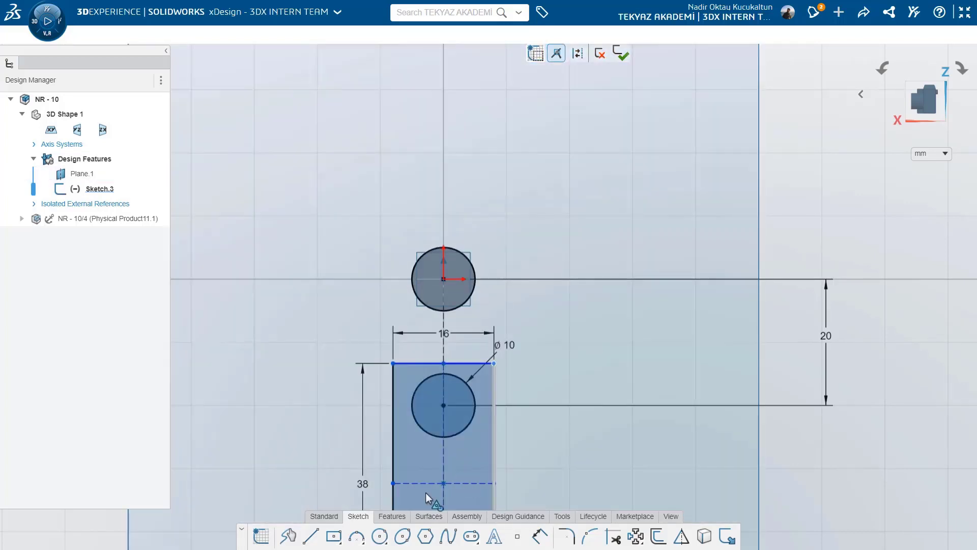
{"action": "left_click", "coordinate": [444, 483]}
{"action": "left_click", "coordinate": [443, 344], "text": "ctrl"}
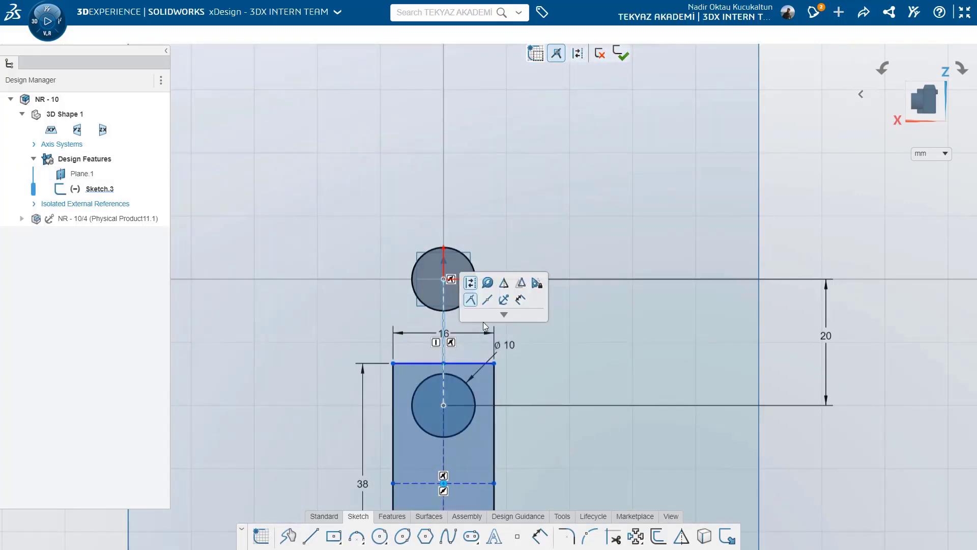
{"action": "left_click", "coordinate": [486, 302]}
{"action": "left_click", "coordinate": [965, 531]}
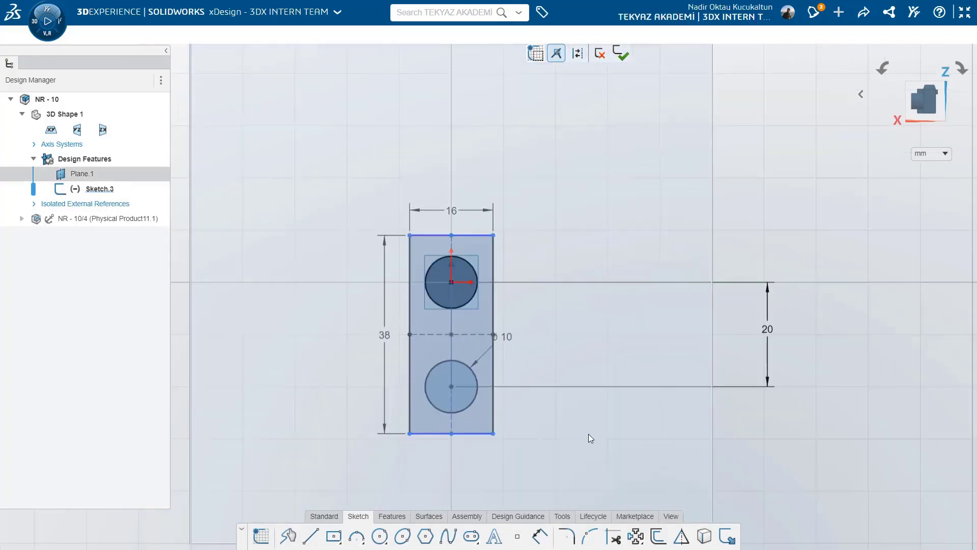
Step: Round all four corners of the rectangle with 5 mm sketch fillets
{"action": "left_click", "coordinate": [566, 536]}
{"action": "left_click", "coordinate": [492, 236]}
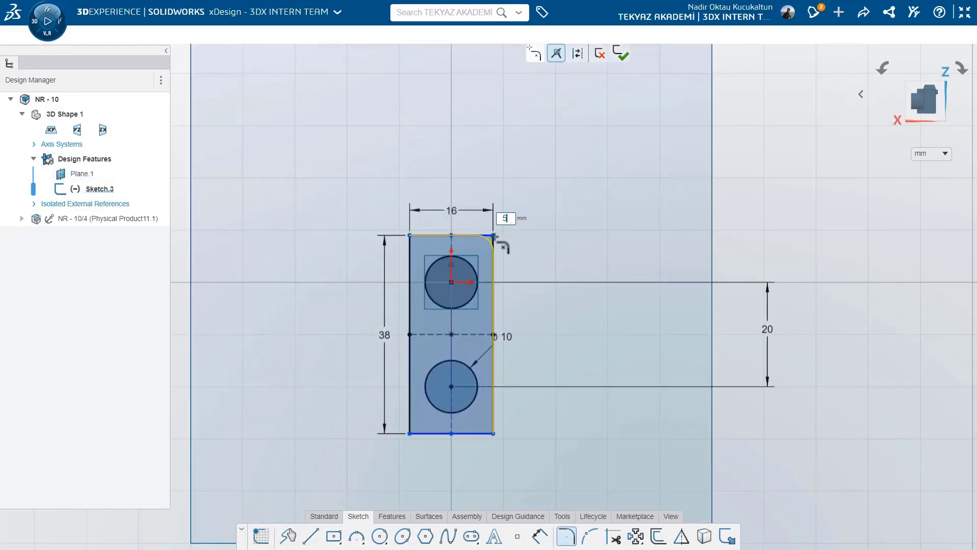
{"action": "left_click", "coordinate": [493, 236]}
{"action": "left_click", "coordinate": [410, 236]}
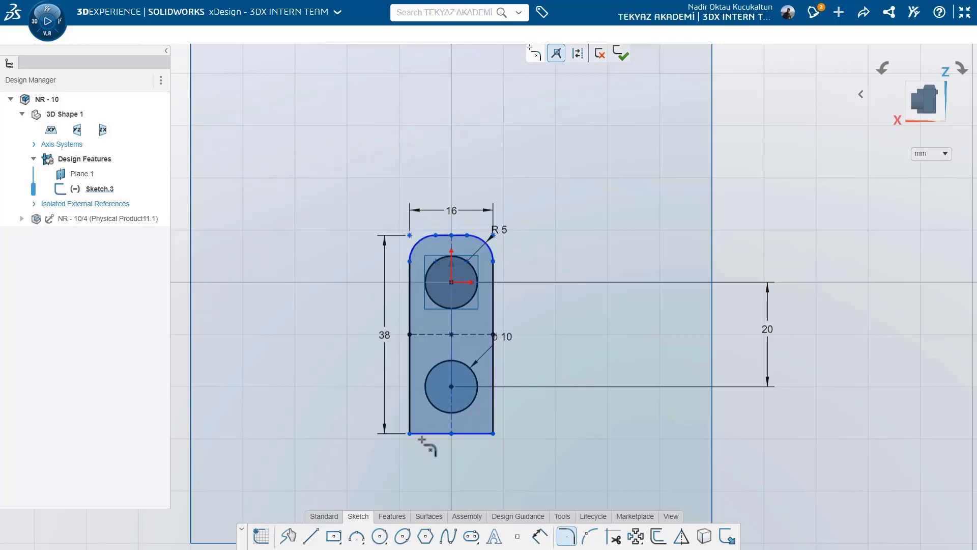
{"action": "left_click", "coordinate": [409, 432]}
{"action": "left_click", "coordinate": [492, 432]}
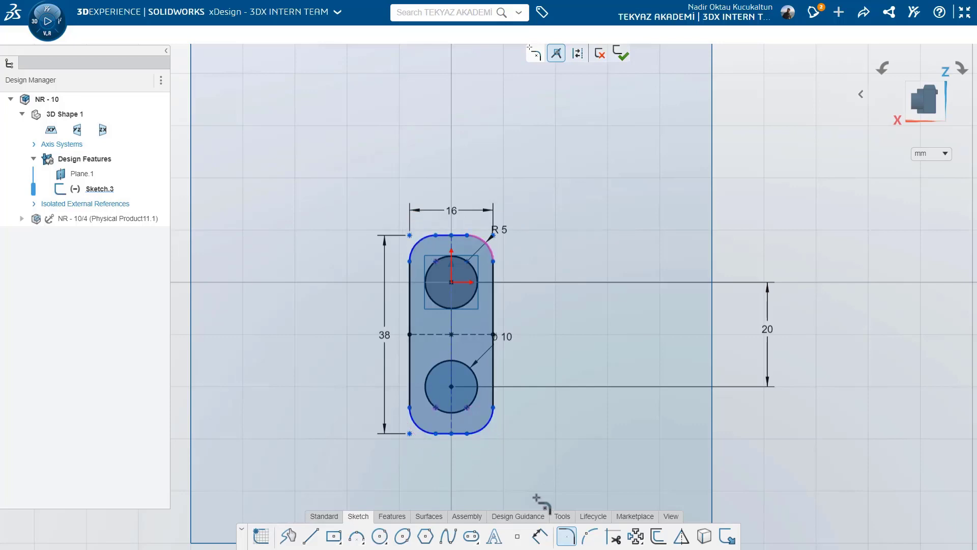
{"action": "key", "text": "Escape"}
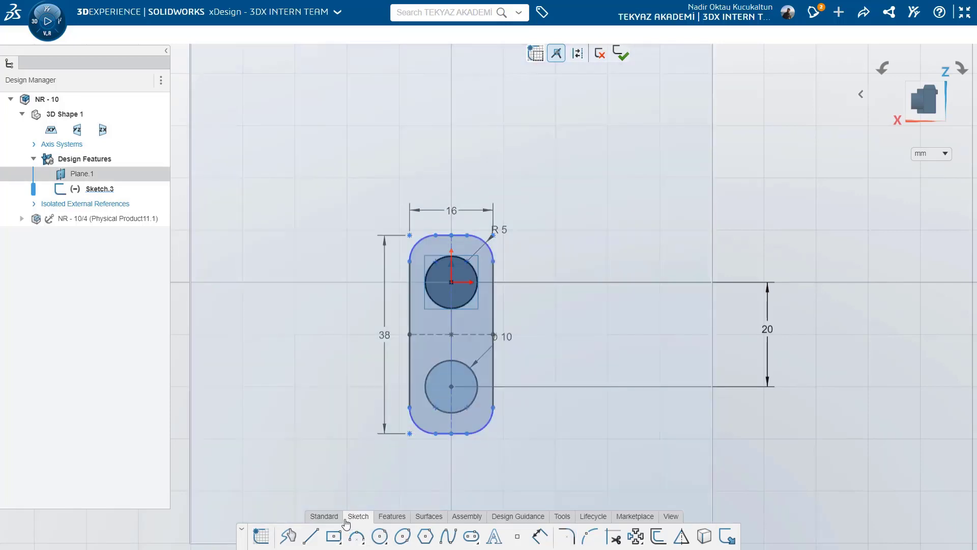
Step: Extrude the rounded profile with its two holes as a solid, 8 mm using the Midplane option
{"action": "left_click", "coordinate": [402, 517]}
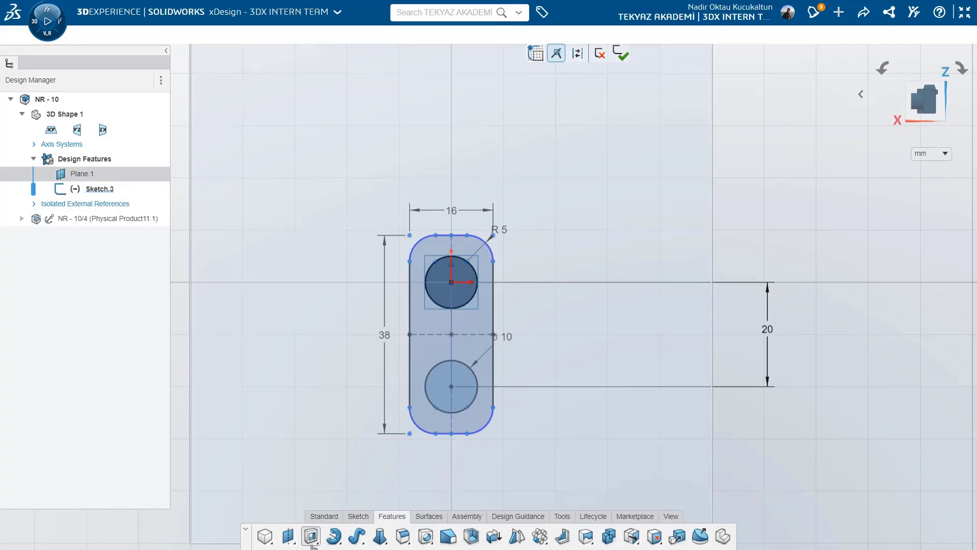
{"action": "left_click", "coordinate": [312, 545]}
{"action": "left_click", "coordinate": [322, 495]}
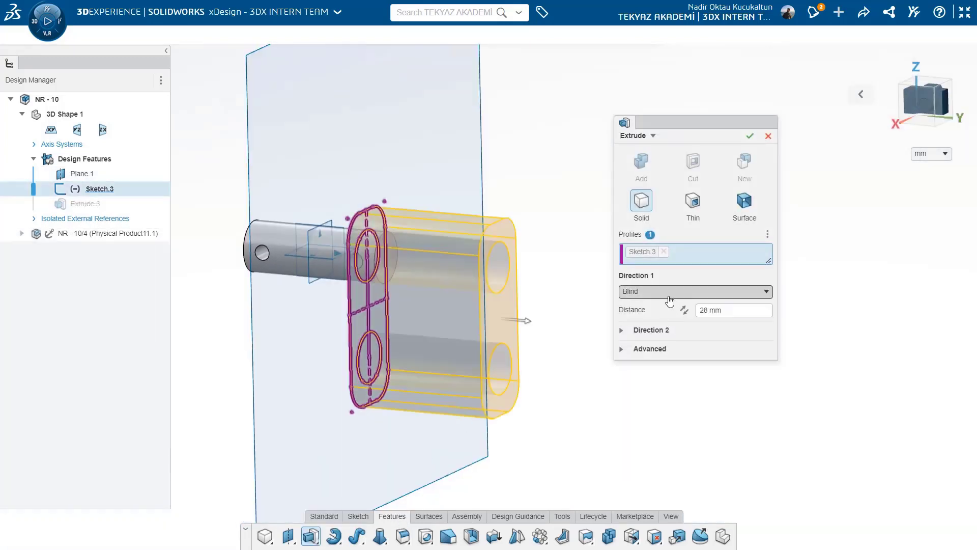
{"action": "left_click", "coordinate": [669, 293]}
{"action": "left_click", "coordinate": [662, 319]}
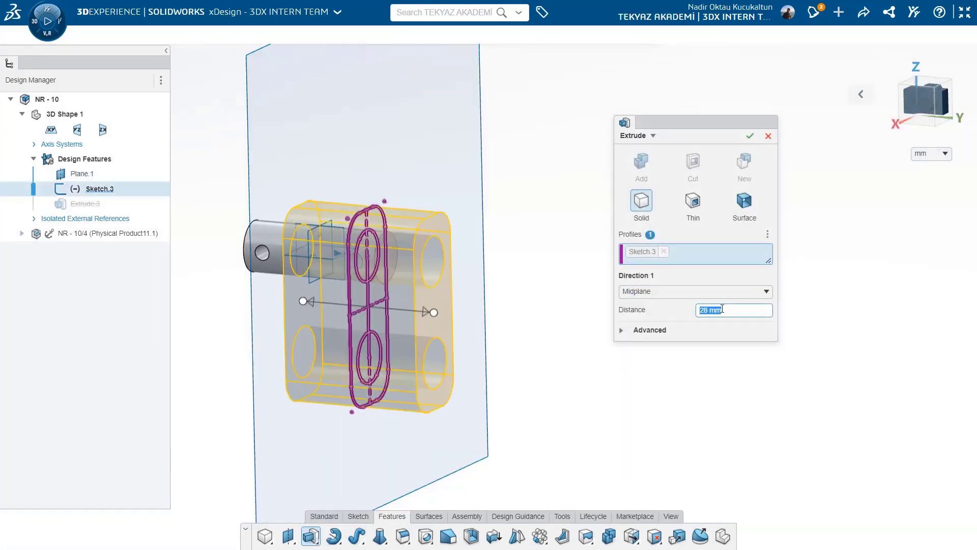
{"action": "type", "text": "8"}
{"action": "key", "text": "Return"}
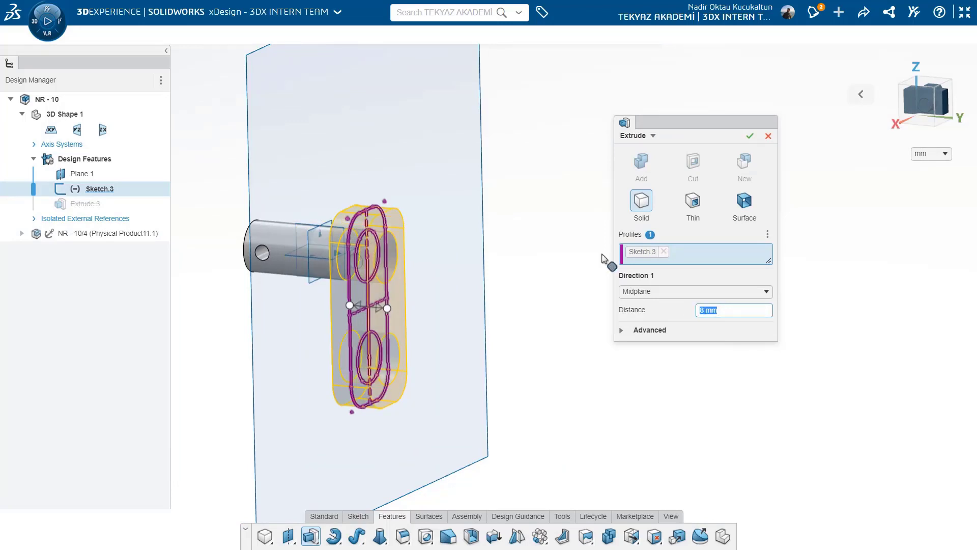
{"action": "left_click", "coordinate": [749, 138]}
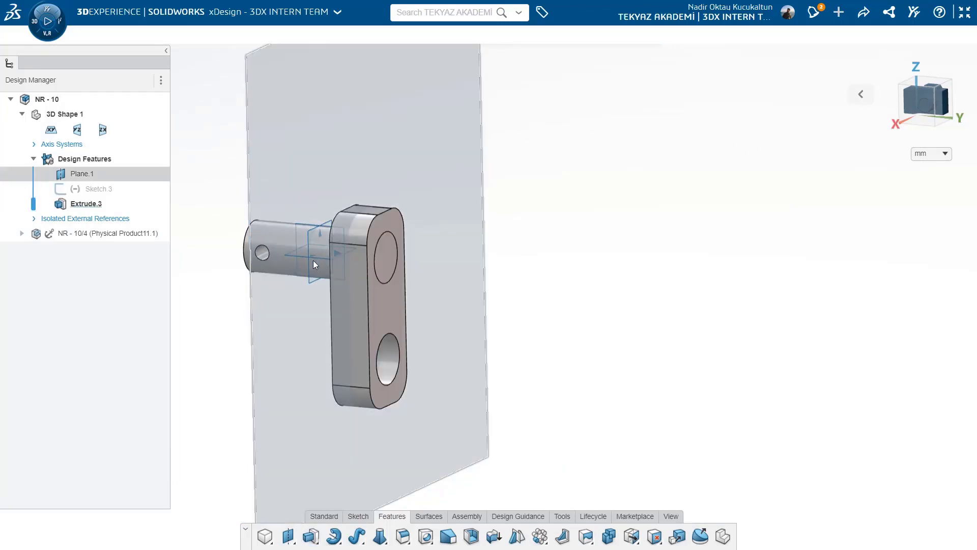
Step: Start a sketch on the YZ plane through the pin's axis and project the edge of the pin's exposed cross hole into it
{"action": "scroll", "coordinate": [340, 255], "scroll_direction": "up", "scroll_amount": 4}
{"action": "scroll", "coordinate": [319, 260], "scroll_direction": "down", "scroll_amount": 2}
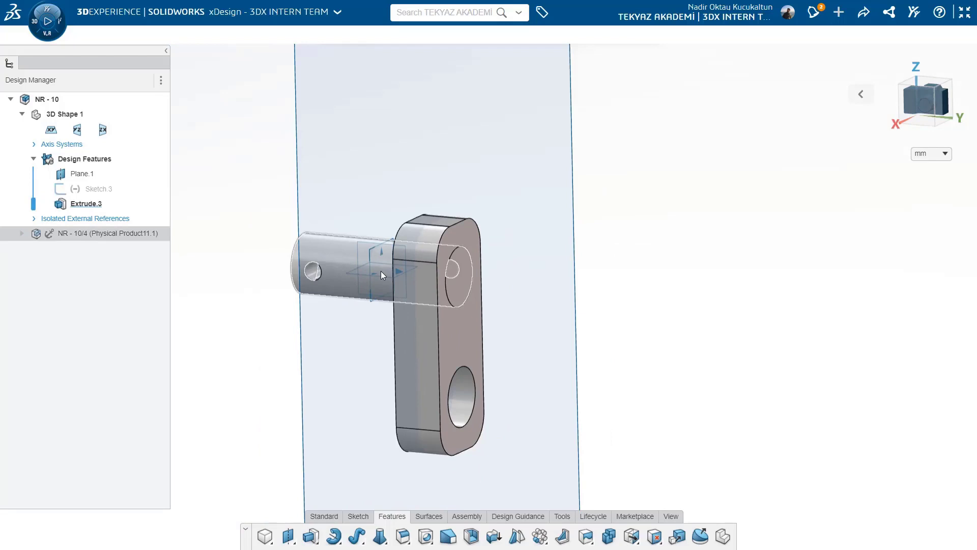
{"action": "left_click", "coordinate": [399, 246]}
{"action": "left_click", "coordinate": [428, 202]}
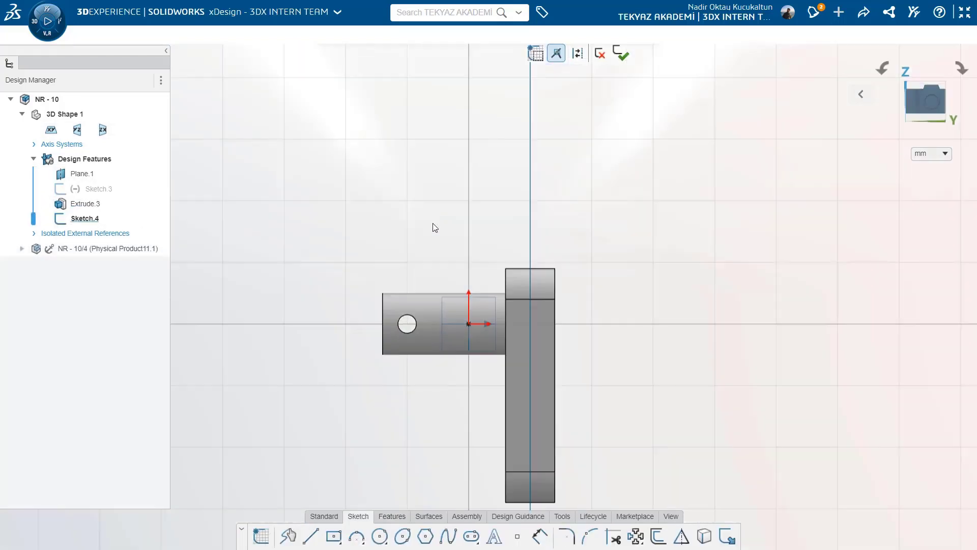
{"action": "left_click", "coordinate": [383, 313]}
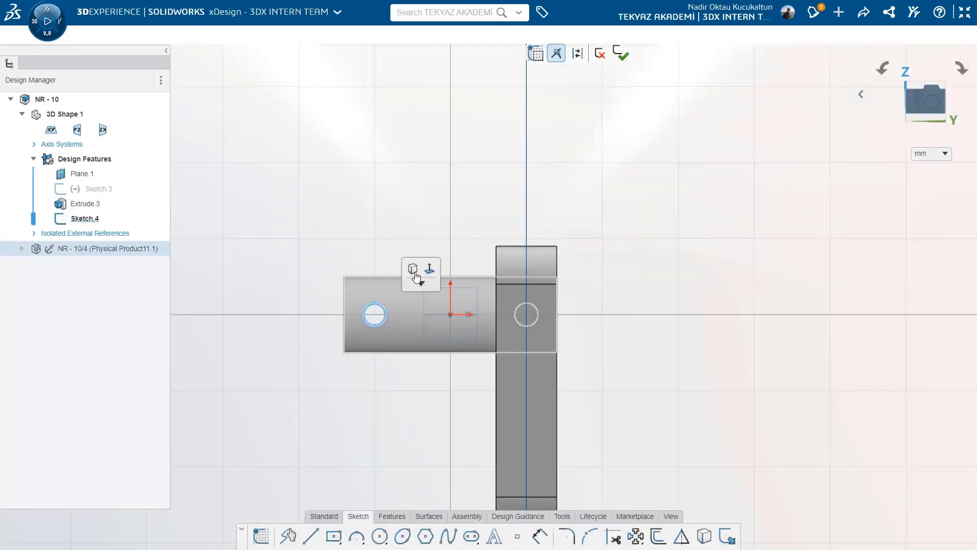
Step: Mirror the projected hole circle about the sketch's vertical axis onto the link and delete the original circle
{"action": "left_click", "coordinate": [681, 537]}
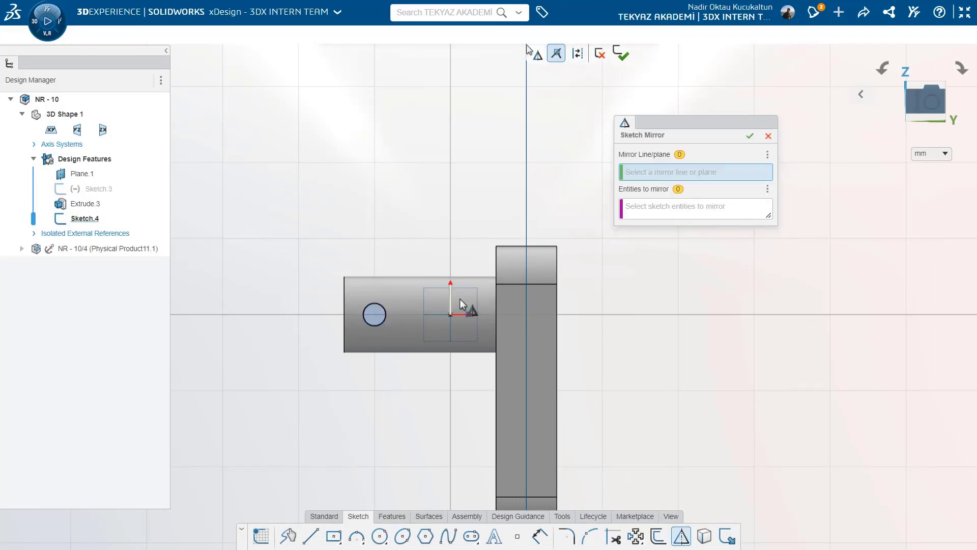
{"action": "left_click", "coordinate": [451, 296]}
{"action": "left_click", "coordinate": [382, 307]}
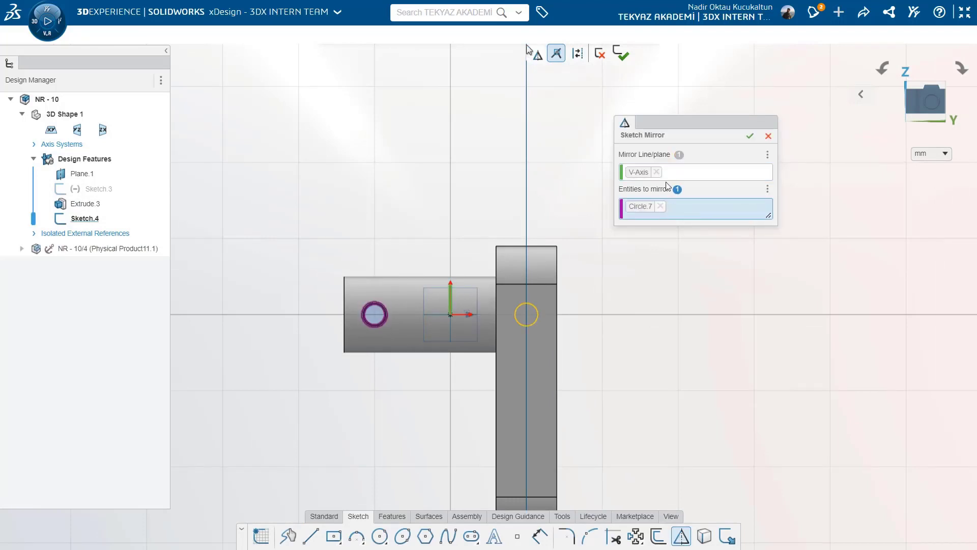
{"action": "left_click", "coordinate": [750, 136]}
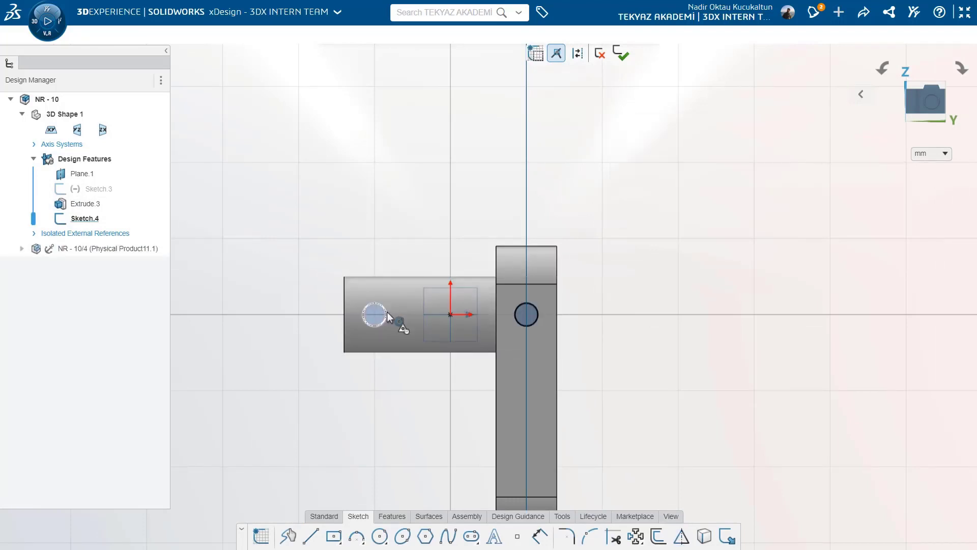
Step: Cut the mirrored circle through the link with Extrude Cut, using the Through all both option
{"action": "left_click", "coordinate": [391, 516]}
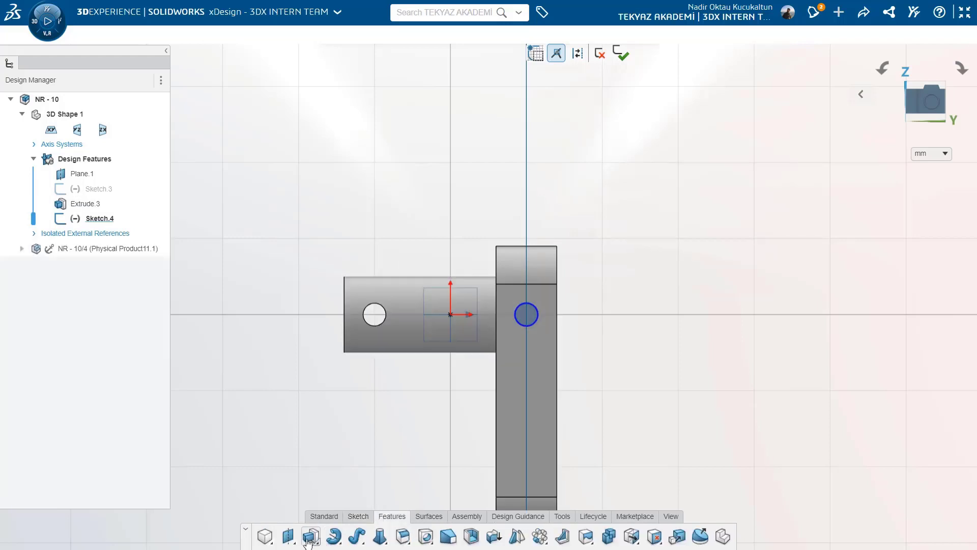
{"action": "left_click", "coordinate": [311, 535]}
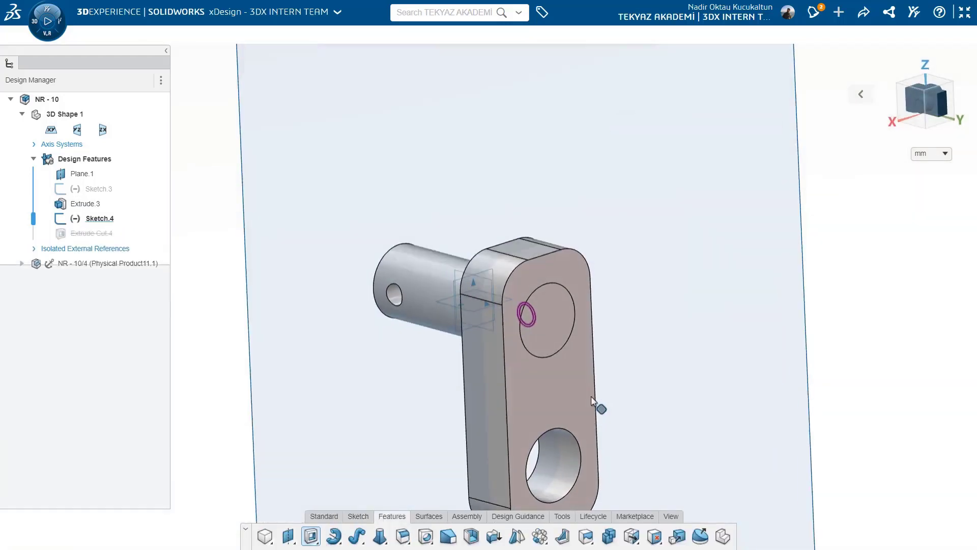
{"action": "left_click", "coordinate": [664, 291]}
{"action": "left_click", "coordinate": [662, 332]}
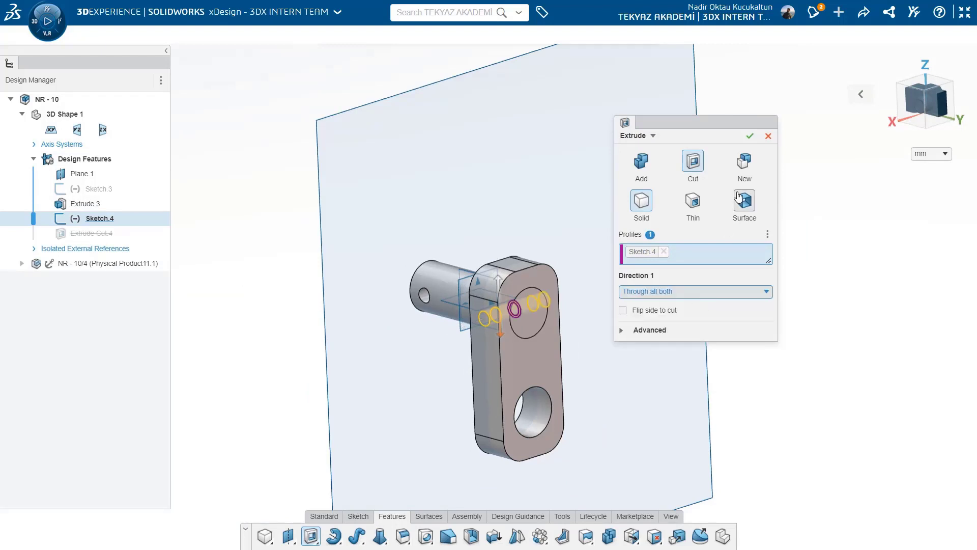
{"action": "left_click", "coordinate": [750, 136]}
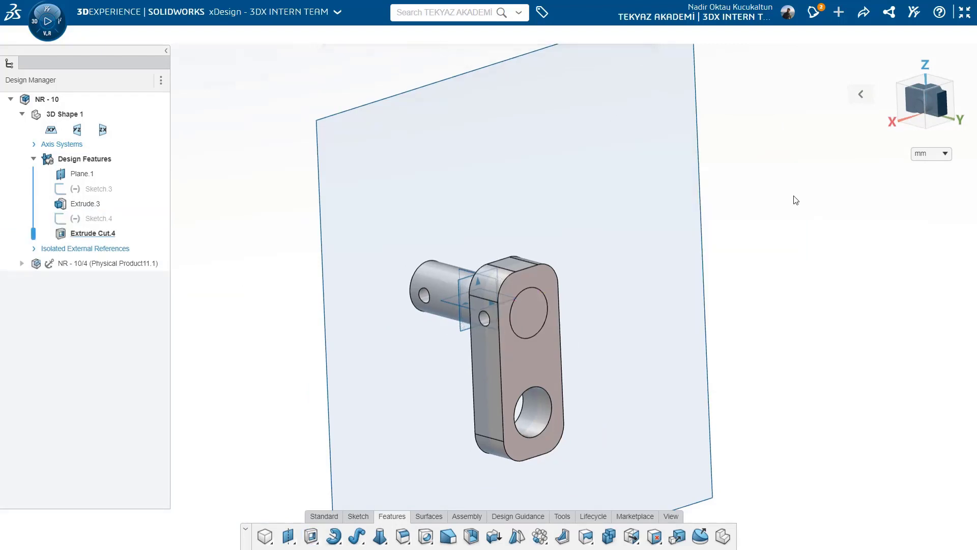
Step: Make a component named NR - 10/3 from the link's plane, sketches, extrude and cut, using the As Features option
{"action": "left_click_drag", "start_coordinate": [90, 236], "coordinate": [95, 171]}
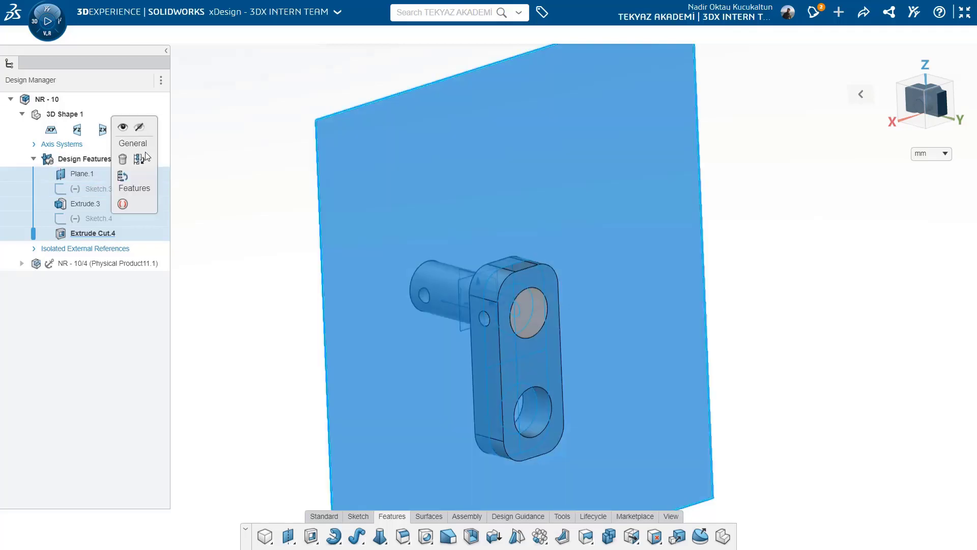
{"action": "left_click", "coordinate": [139, 160]}
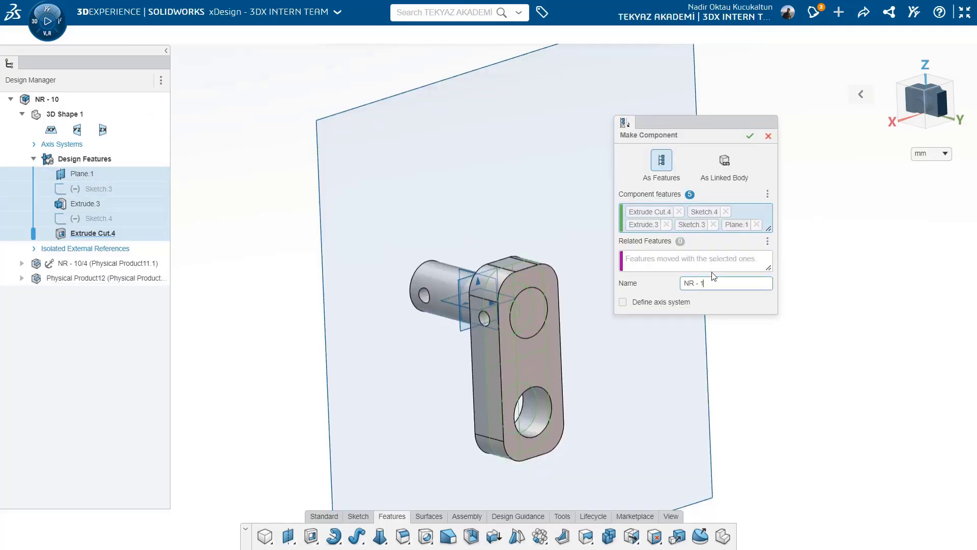
{"action": "left_click", "coordinate": [749, 136]}
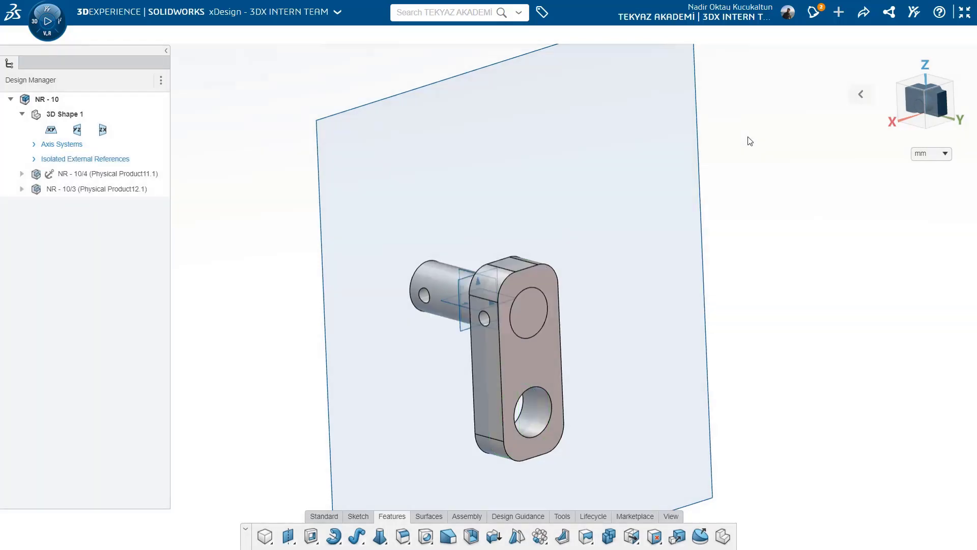
Step: Examine the link and its holes from several angles
{"action": "scroll", "coordinate": [585, 399], "scroll_direction": "up", "scroll_amount": 4}
{"action": "scroll", "coordinate": [519, 377], "scroll_direction": "down", "scroll_amount": 3}
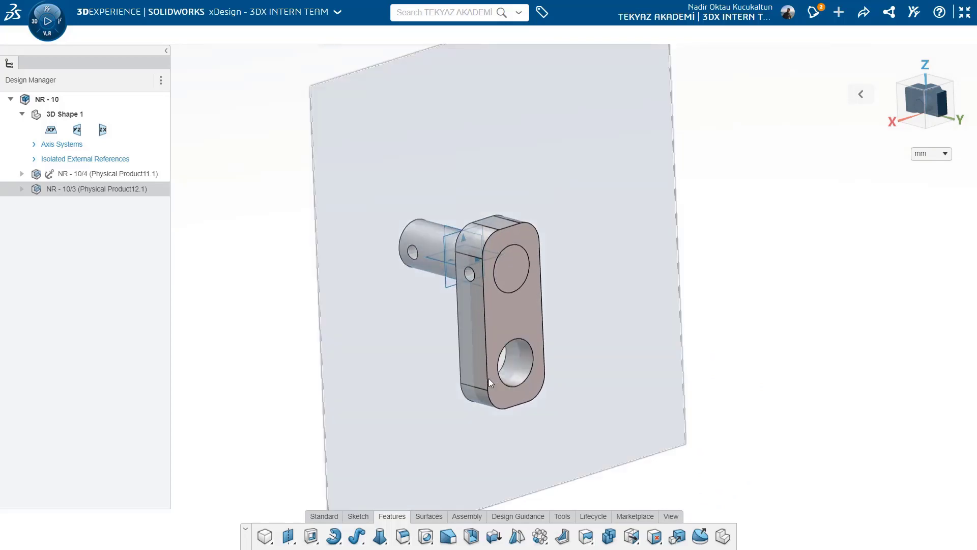
{"action": "middle_click_drag", "start_coordinate": [488, 378], "coordinate": [428, 382]}
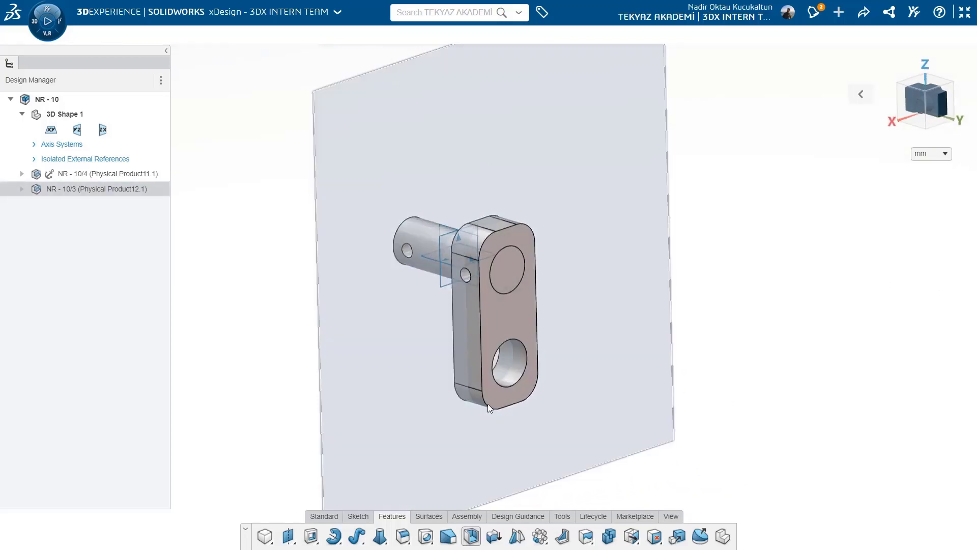
{"action": "left_click", "coordinate": [471, 327]}
{"action": "middle_click_drag", "start_coordinate": [471, 328], "coordinate": [560, 346]}
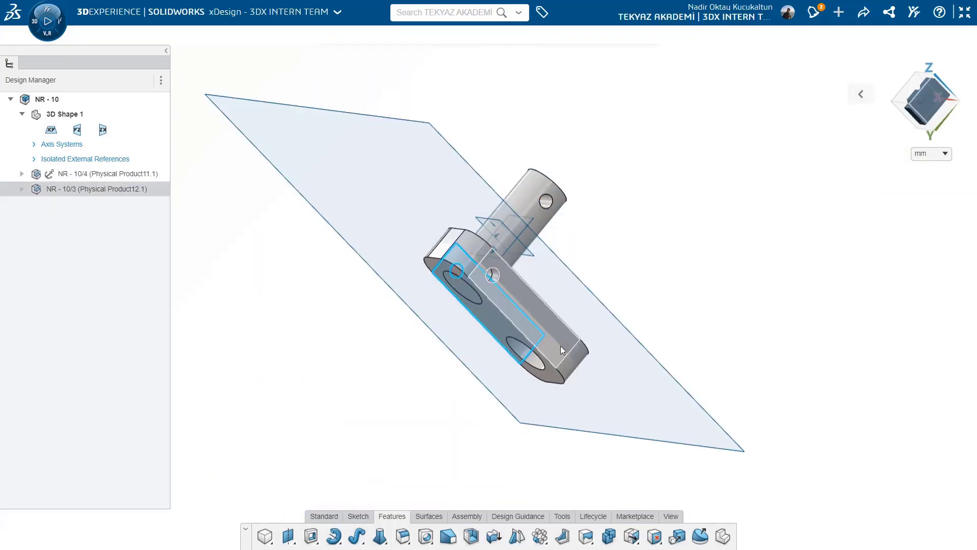
{"action": "left_click", "coordinate": [561, 346]}
{"action": "left_click", "coordinate": [365, 412]}
{"action": "mouse_move", "coordinate": [364, 412]}
{"action": "middle_mouse_down"}
{"action": "mouse_move", "coordinate": [557, 296]}
{"action": "mouse_move", "coordinate": [407, 258]}
{"action": "middle_mouse_up"}
{"action": "left_click", "coordinate": [408, 259]}
{"action": "left_click", "coordinate": [439, 224]}
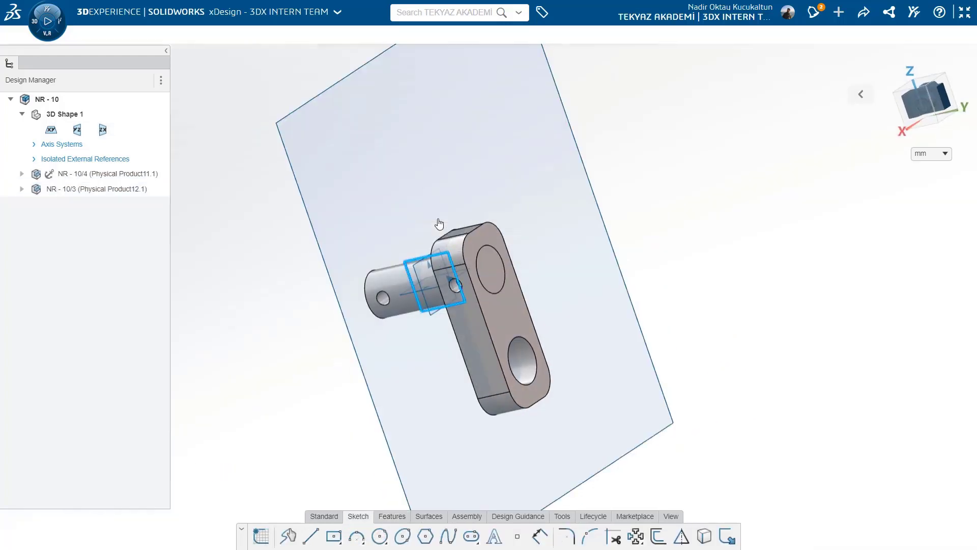
{"action": "left_click", "coordinate": [559, 205]}
{"action": "left_click", "coordinate": [586, 173]}
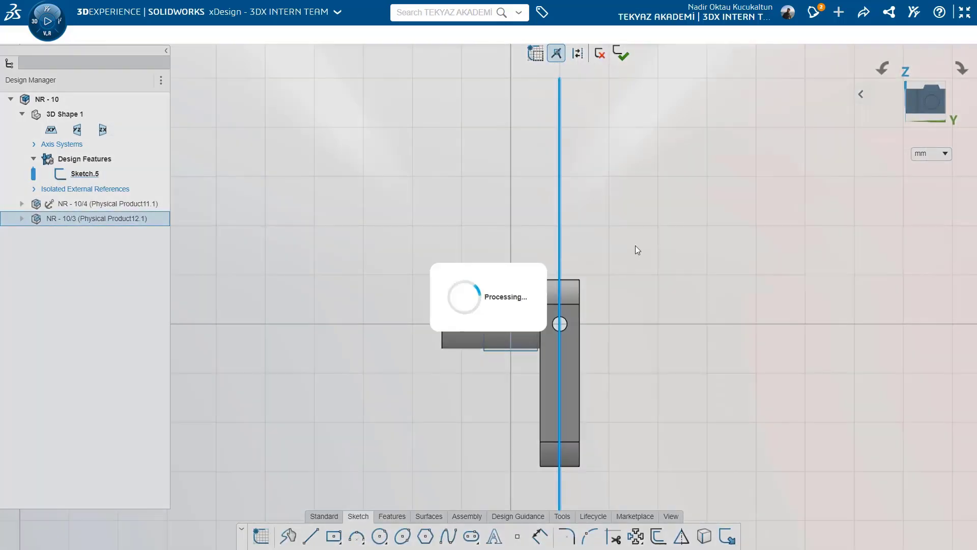
{"action": "key", "text": "ctrl+z"}
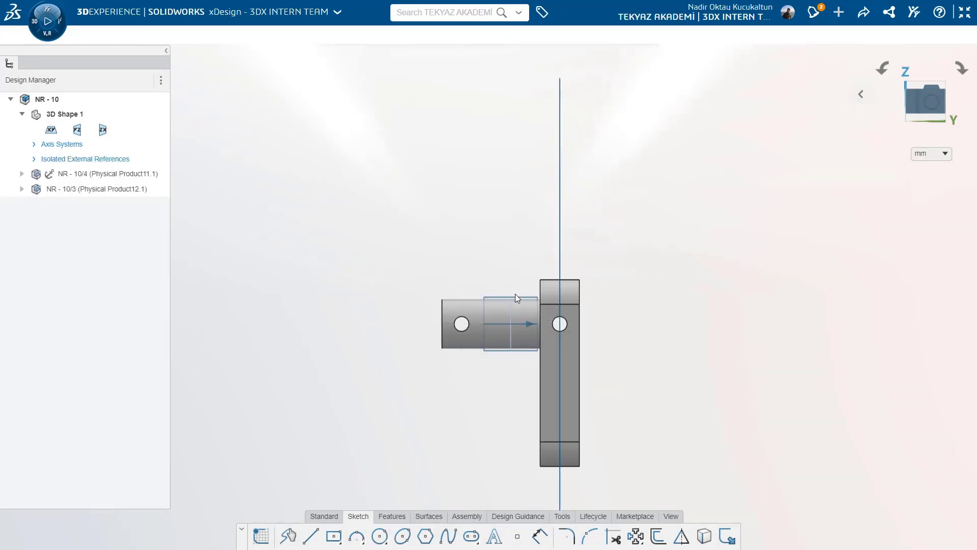
Step: Start a sketch on the YZ plane and draw a horizontal line of 32+17 mm below the link, starting under the origin
{"action": "left_click", "coordinate": [511, 298]}
{"action": "left_click", "coordinate": [539, 251]}
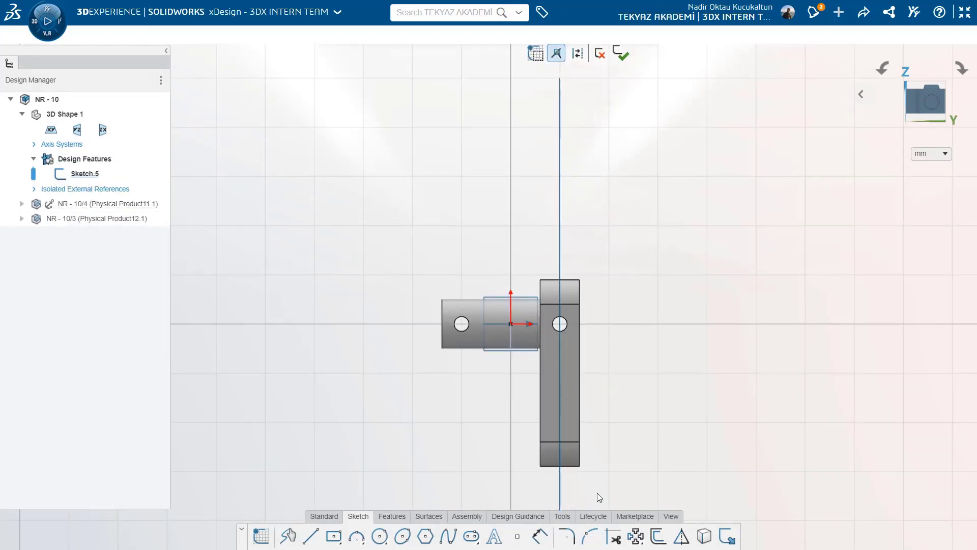
{"action": "left_click", "coordinate": [311, 536]}
{"action": "left_click", "coordinate": [498, 441]}
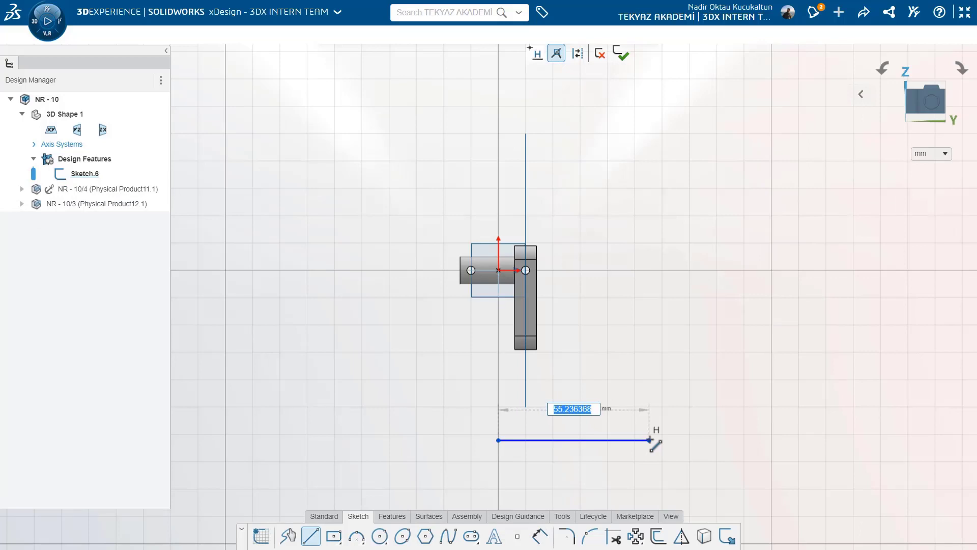
{"action": "type", "text": "32"}
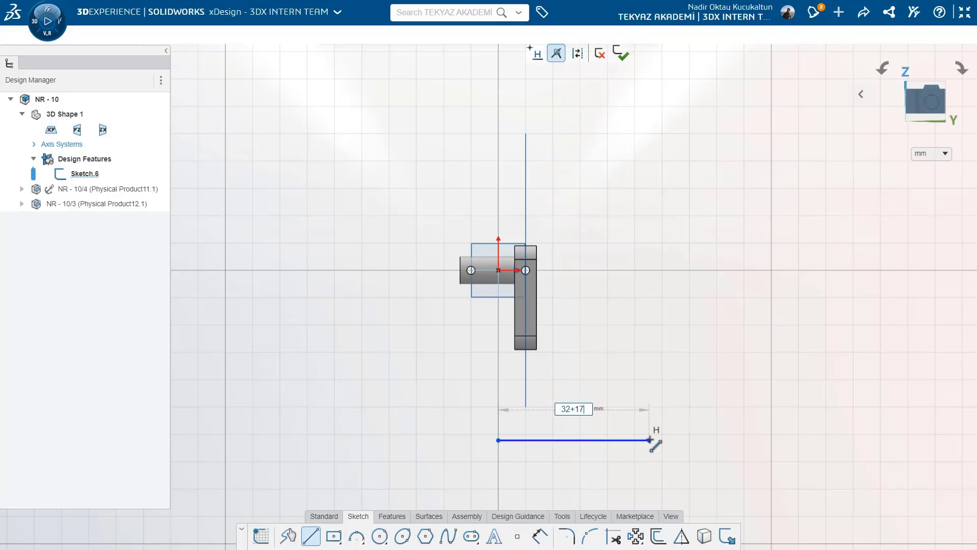
{"action": "type", "text": "+17"}
{"action": "key", "text": "Return"}
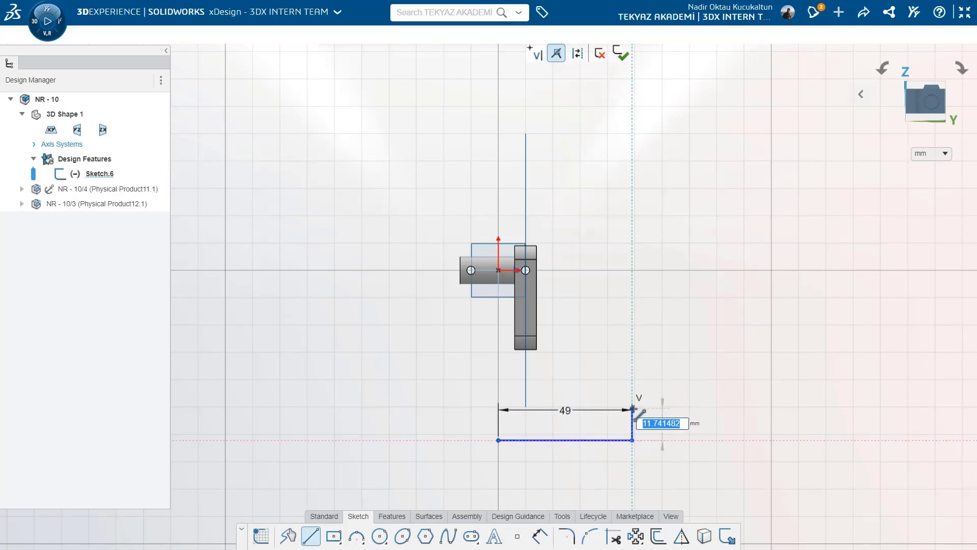
Step: Complete the closed stepped profile above the 49 mm line with segments 5 mm up, 17 mm back, 1 mm down and 32 mm back
{"action": "type", "text": "5"}
{"action": "key", "text": "Return"}
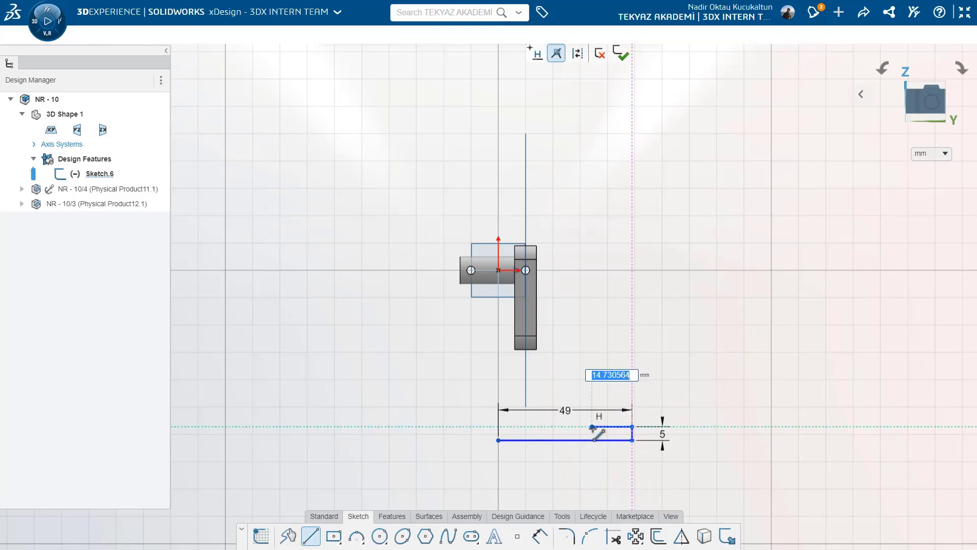
{"action": "type", "text": "17"}
{"action": "key", "text": "Return"}
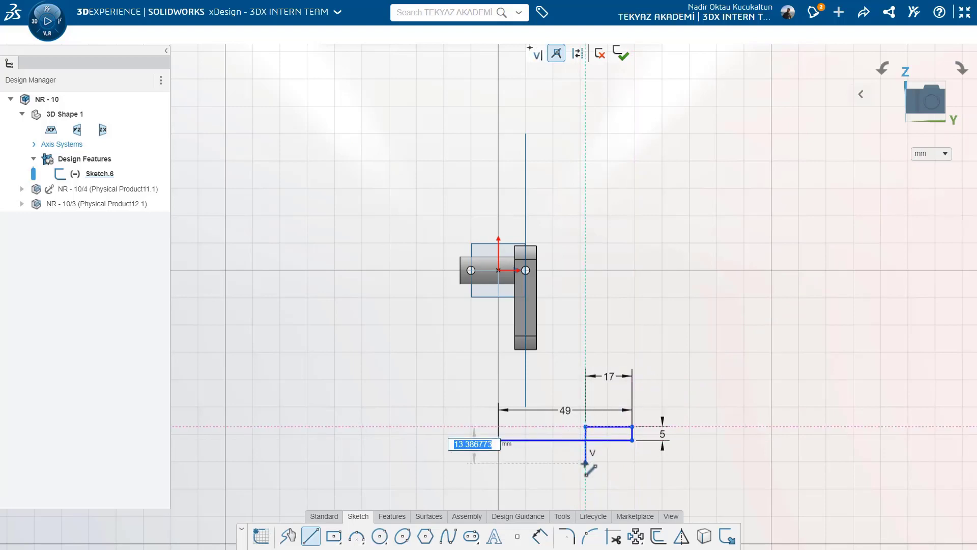
{"action": "type", "text": "1"}
{"action": "key", "text": "Return"}
{"action": "left_click", "coordinate": [498, 429]}
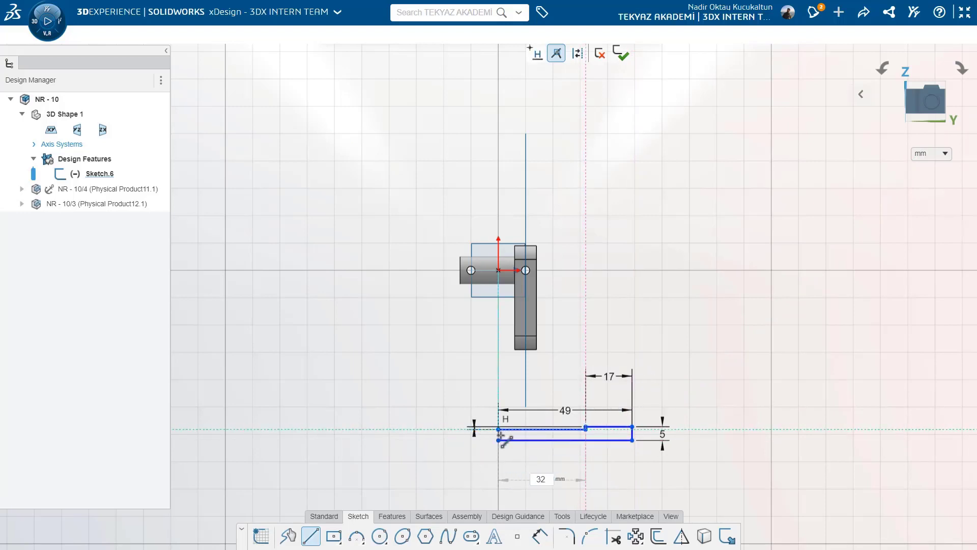
Step: Revolve the stepped profile as a solid full revolve about its 49 mm base line
{"action": "left_click", "coordinate": [392, 516]}
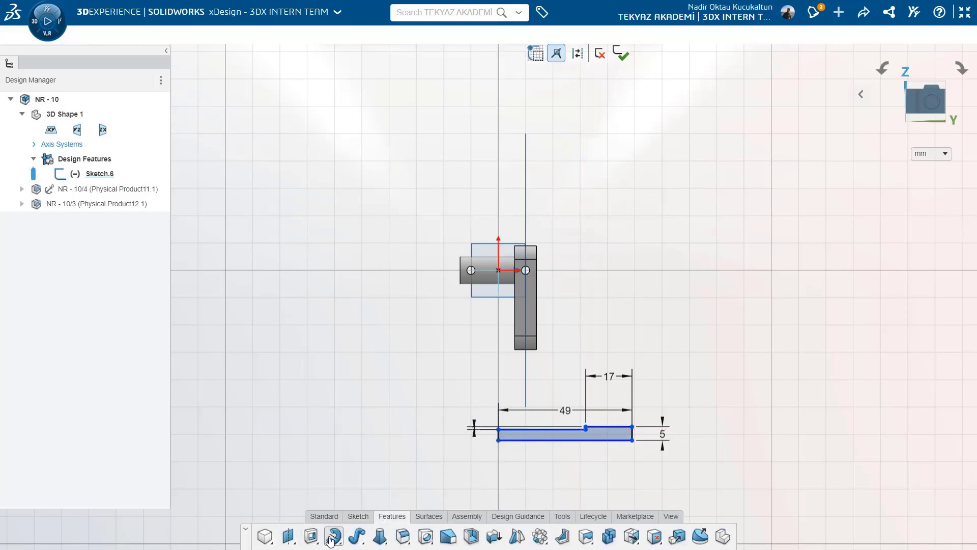
{"action": "left_click", "coordinate": [332, 537]}
{"action": "left_click", "coordinate": [586, 440]}
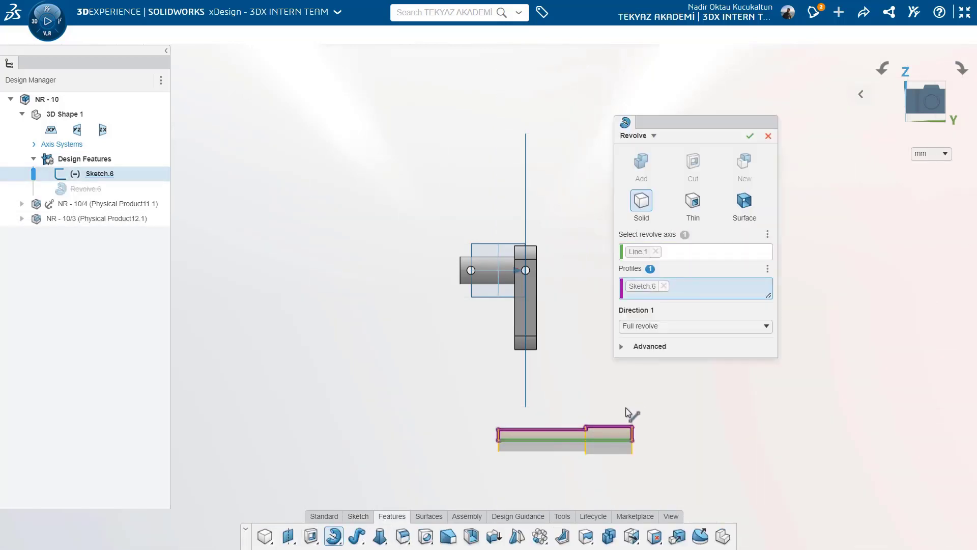
{"action": "left_click", "coordinate": [756, 136]}
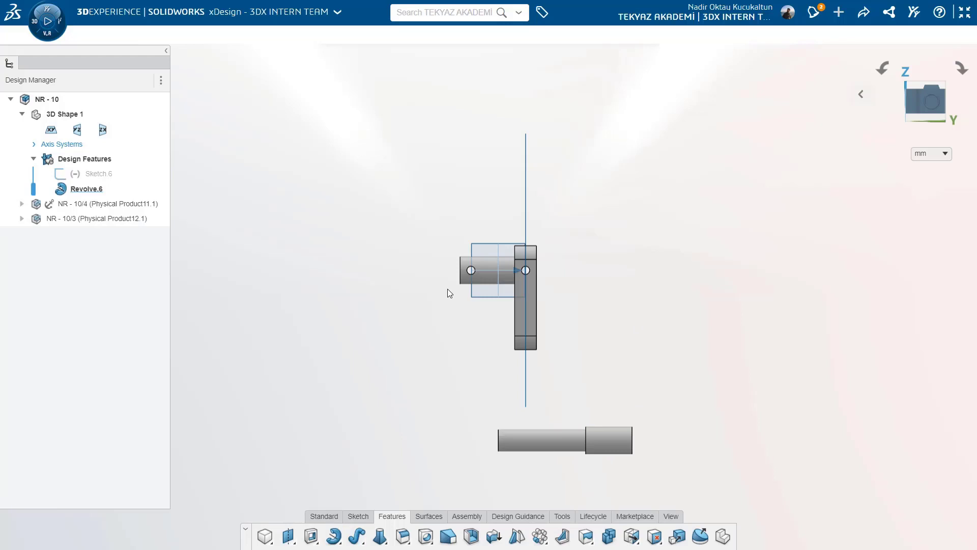
Step: Start a sketch on the YZ plane and draw a horizontal construction line along the stepped pin's axis from end to end
{"action": "left_click", "coordinate": [487, 290]}
{"action": "left_click", "coordinate": [514, 251]}
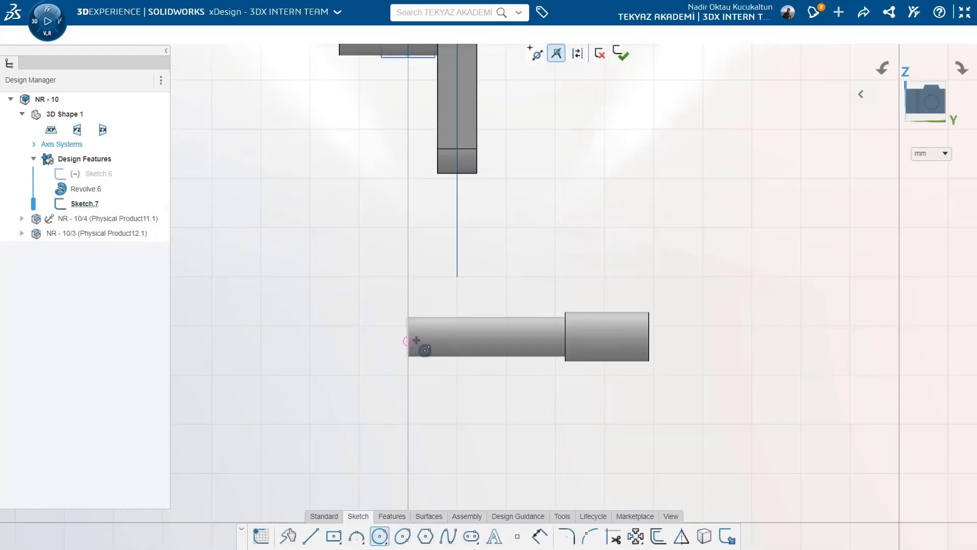
{"action": "left_click", "coordinate": [305, 535]}
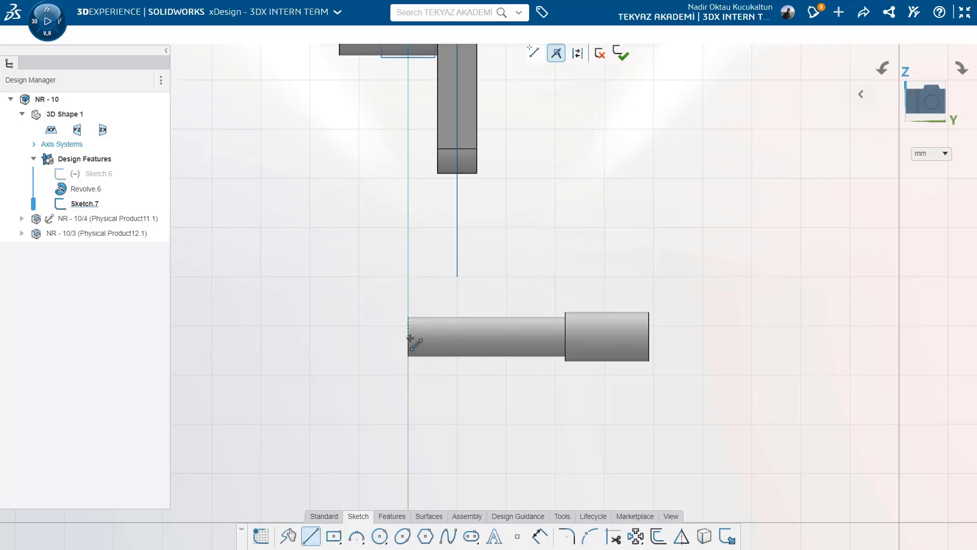
{"action": "left_click", "coordinate": [409, 338]}
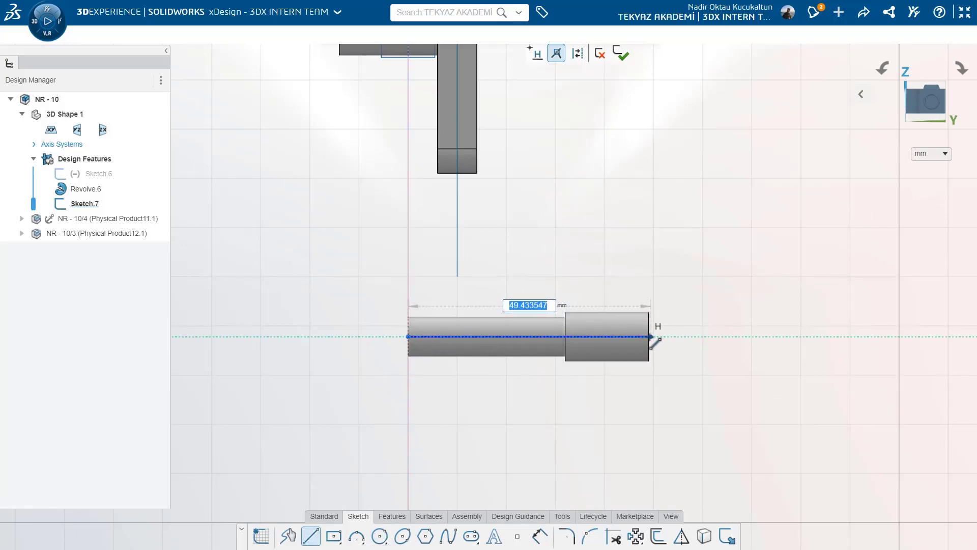
{"action": "key", "text": "Escape"}
{"action": "left_click", "coordinate": [607, 335]}
{"action": "left_click", "coordinate": [636, 275]}
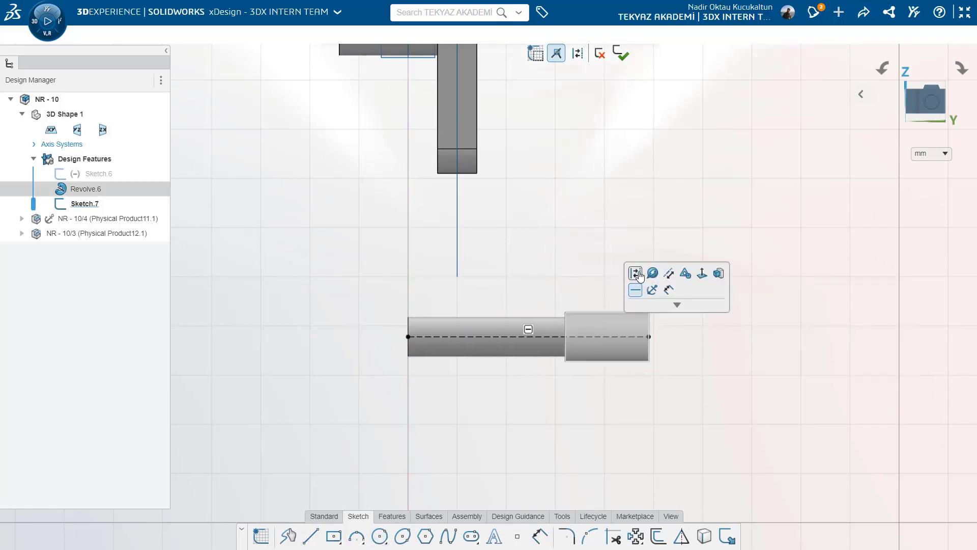
Step: Draw a 3 mm diameter circle on the construction line near each end of the stepped pin
{"action": "left_click", "coordinate": [426, 336]}
{"action": "type", "text": "3"}
{"action": "key", "text": "Return"}
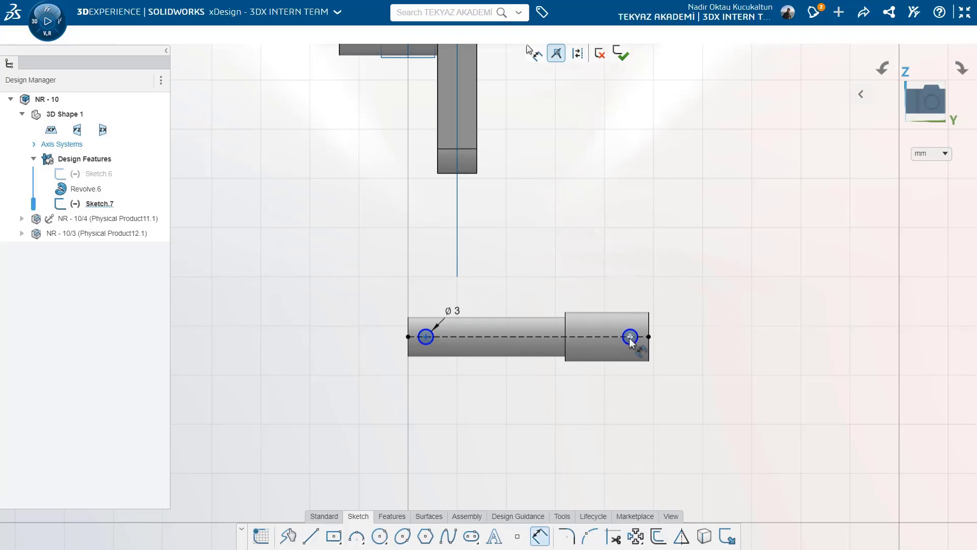
Step: Dimension each circle's centre 4 mm from the nearest end of the stepped pin
{"action": "left_click", "coordinate": [648, 350]}
{"action": "left_click", "coordinate": [408, 355]}
{"action": "left_click", "coordinate": [422, 411]}
{"action": "type", "text": "4"}
{"action": "key", "text": "Return"}
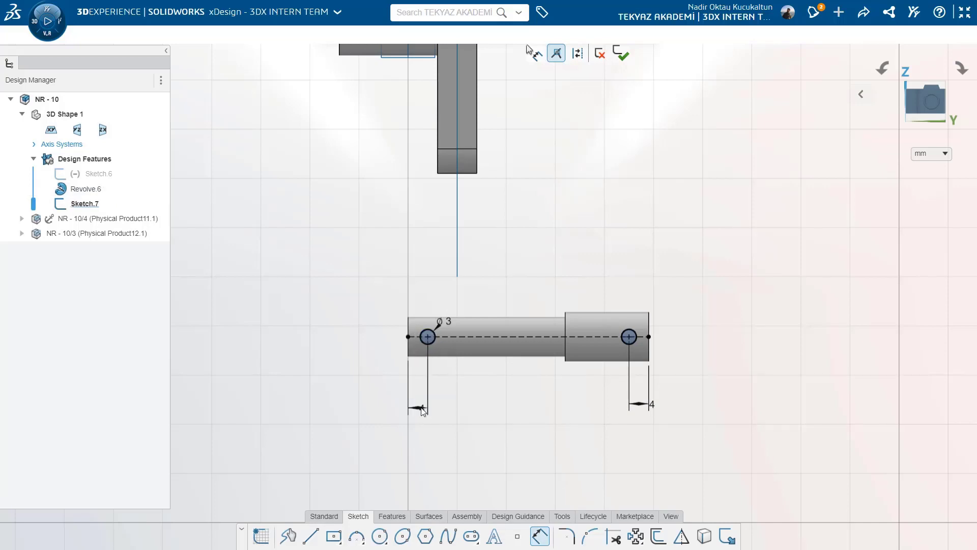
Step: Cut both circles through the stepped pin with Extrude Cut, using the Through all both option
{"action": "left_click", "coordinate": [392, 516]}
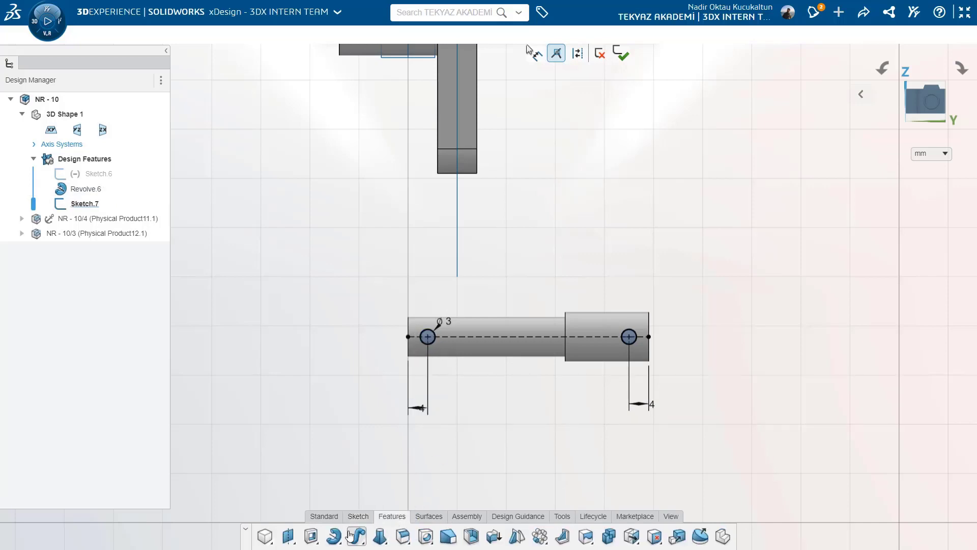
{"action": "left_click", "coordinate": [312, 536]}
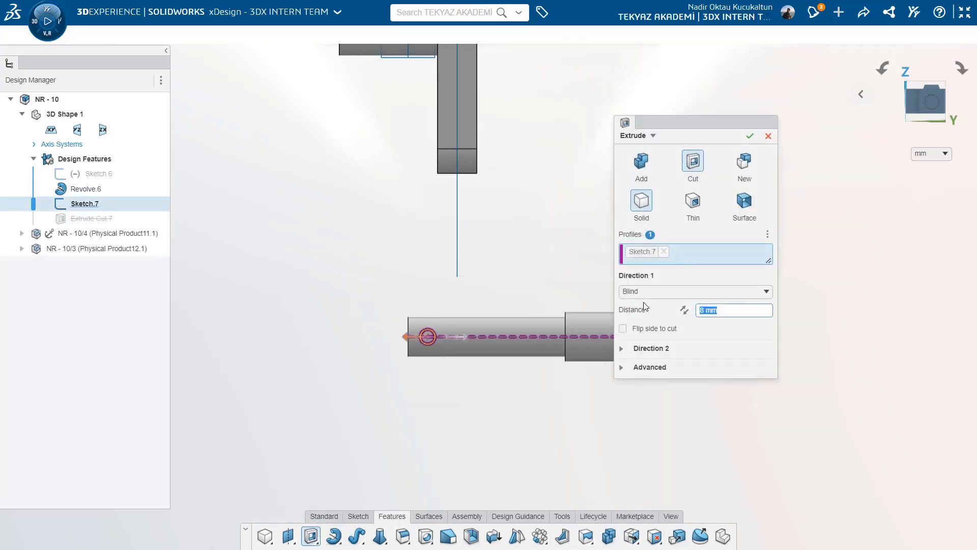
{"action": "left_click", "coordinate": [656, 291]}
{"action": "left_click", "coordinate": [661, 333]}
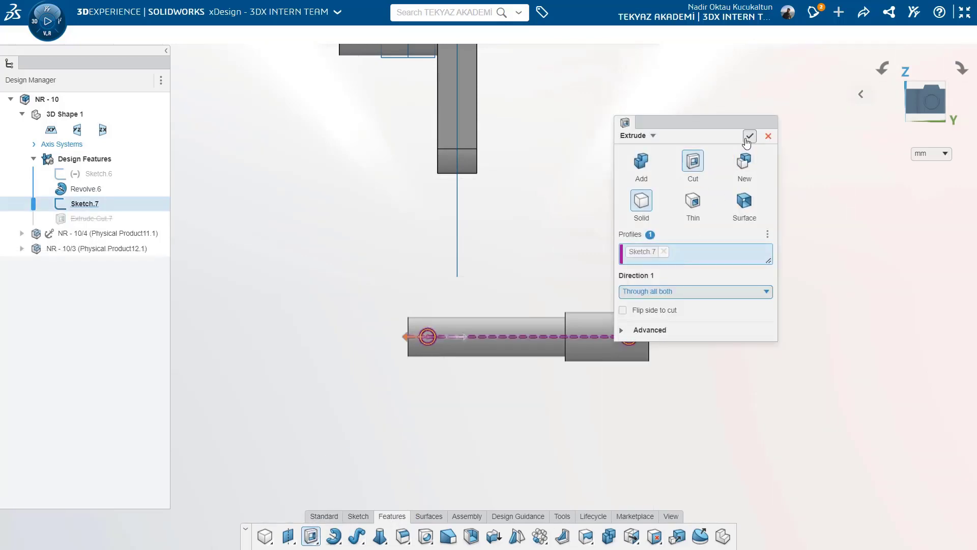
{"action": "left_click", "coordinate": [748, 137]}
Step: Make a component named NR - 10/1 from the stepped pin's sketches, revolve and cut, using the As Features option
{"action": "key", "text": "ctrl+7"}
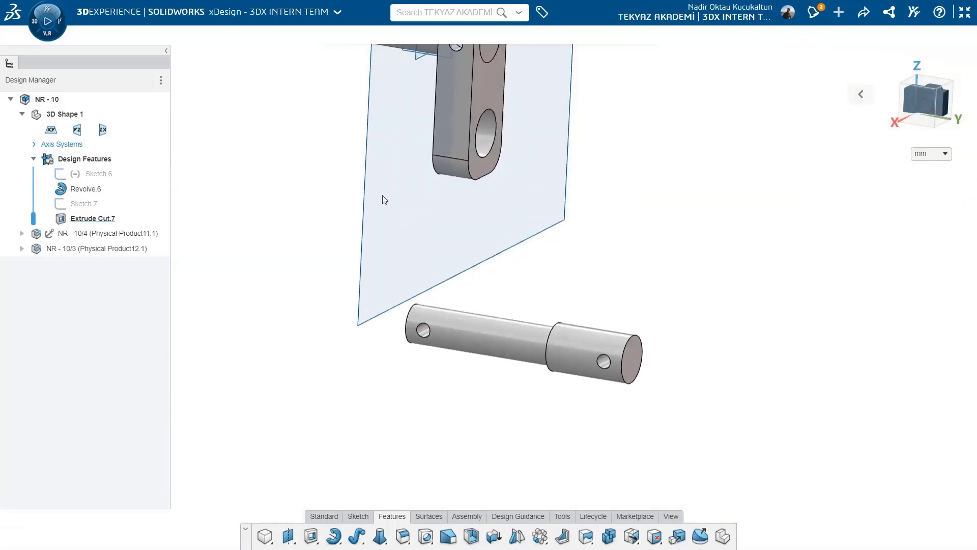
{"action": "left_click", "coordinate": [87, 218]}
{"action": "left_click", "coordinate": [84, 204], "text": "ctrl"}
{"action": "left_click", "coordinate": [80, 188], "text": "ctrl"}
{"action": "left_click", "coordinate": [81, 168], "text": "ctrl"}
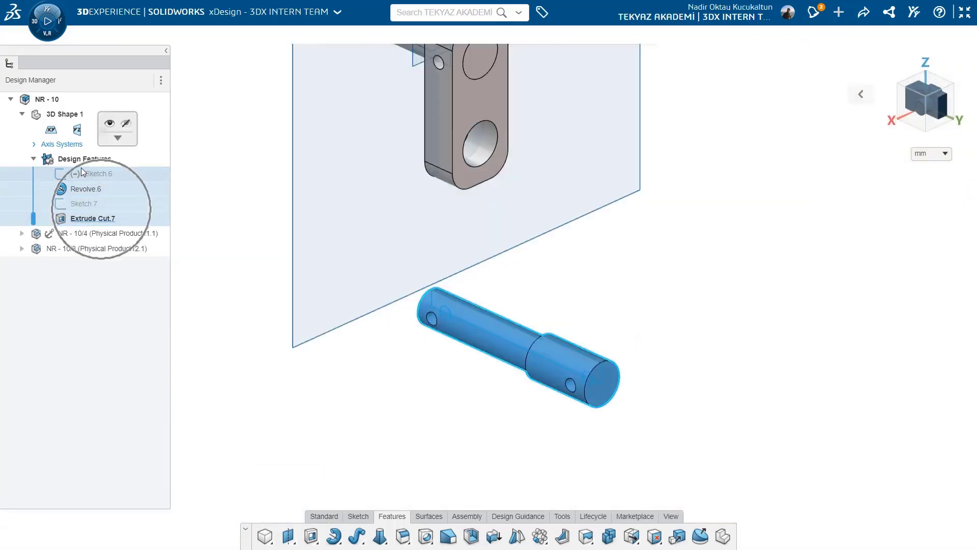
{"action": "left_click", "coordinate": [111, 136]}
{"action": "left_click", "coordinate": [125, 157]}
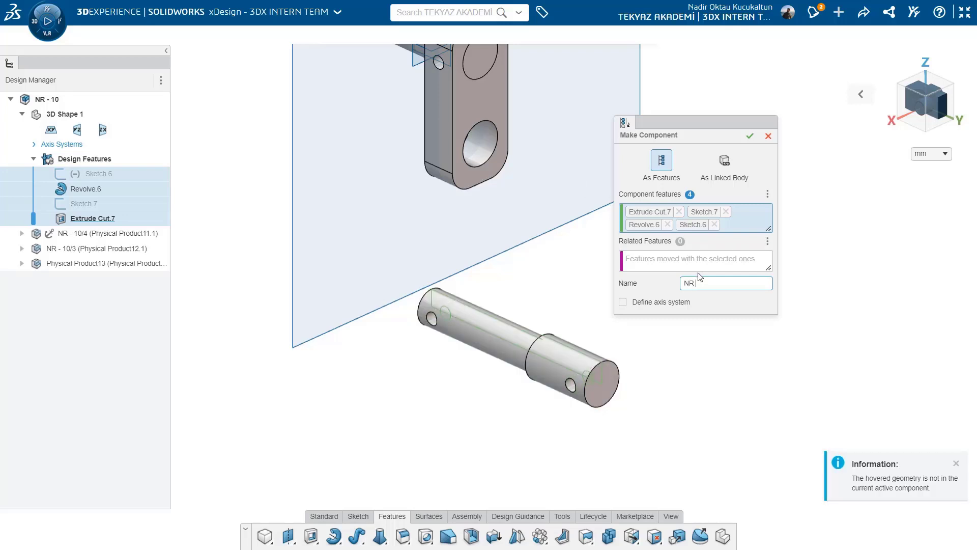
{"action": "type", "text": "NR - 10/1"}
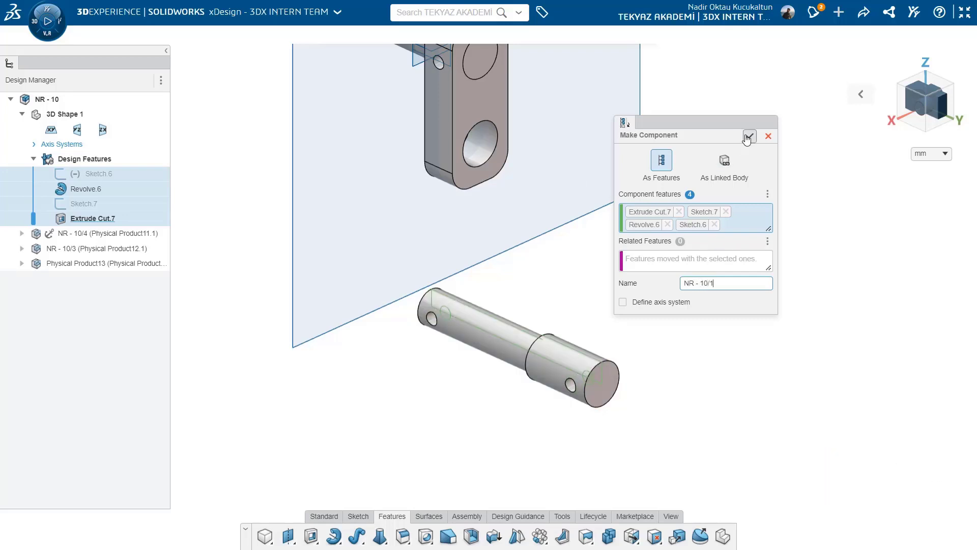
{"action": "left_click", "coordinate": [749, 137]}
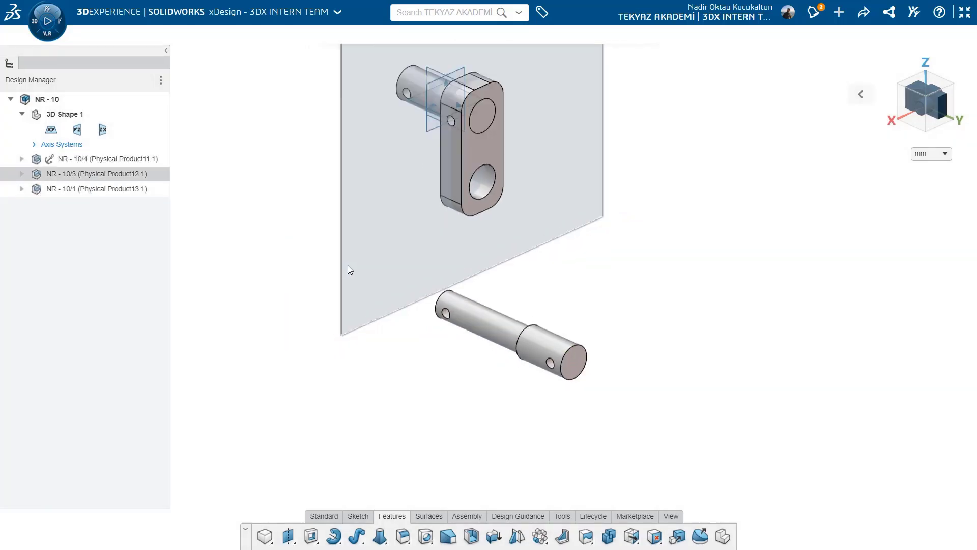
Step: Move the link clear of the pin, and hide the reference plane inside the NR - 10/3 component before returning to the assembly
{"action": "left_click_drag", "start_coordinate": [481, 151], "coordinate": [626, 192]}
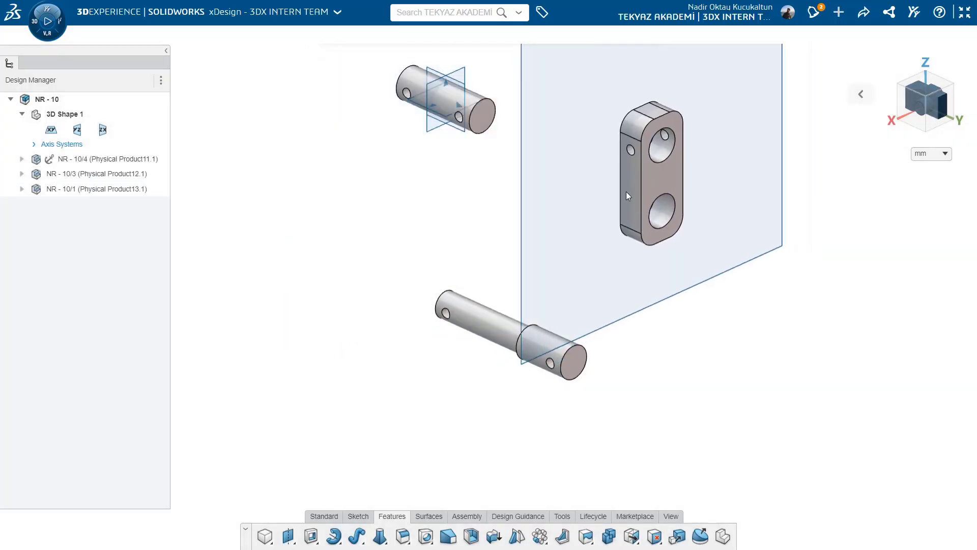
{"action": "left_click", "coordinate": [655, 187]}
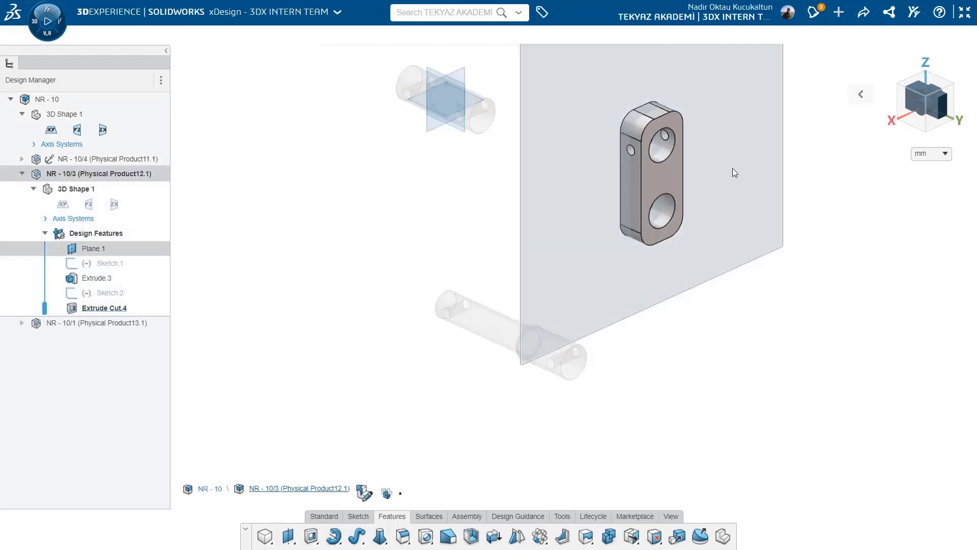
{"action": "left_click", "coordinate": [581, 102]}
{"action": "left_click", "coordinate": [641, 126]}
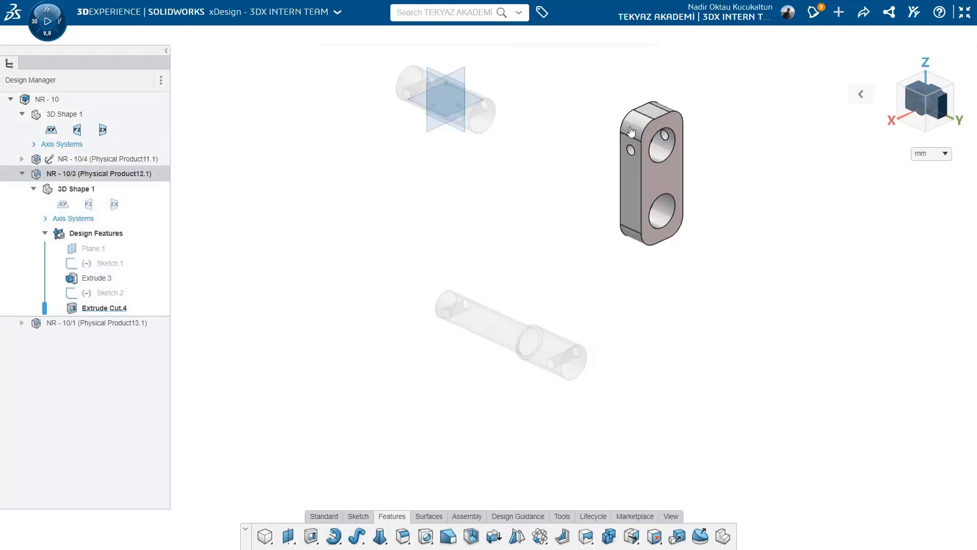
{"action": "left_click", "coordinate": [363, 493]}
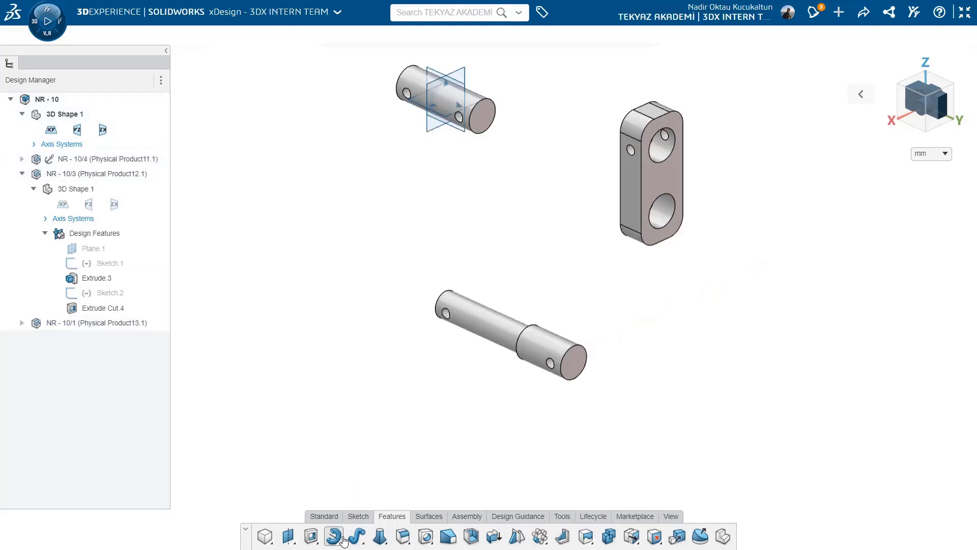
{"action": "left_click", "coordinate": [465, 516]}
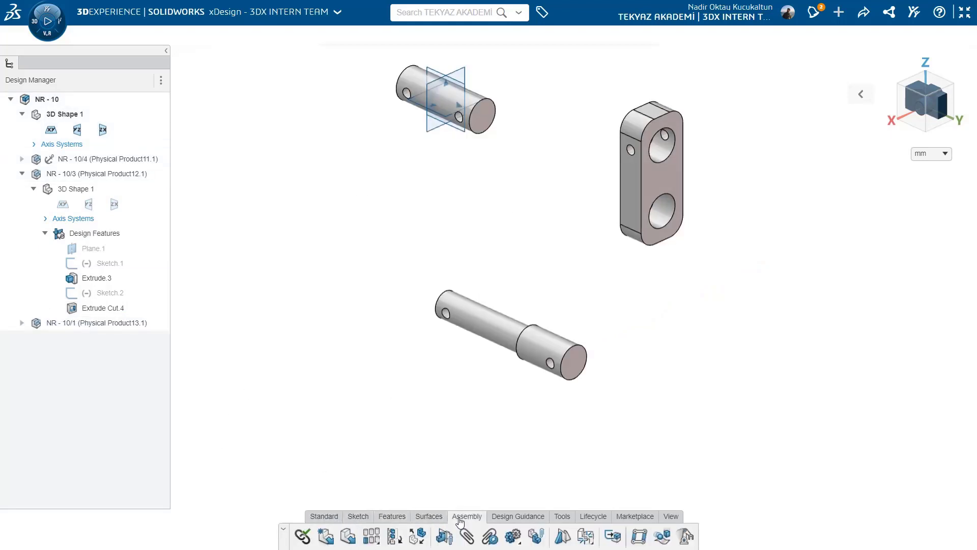
Step: Mate the link's upper bore concentric with the outer cylindrical face of the NR - 10/4 pin
{"action": "left_click", "coordinate": [467, 537]}
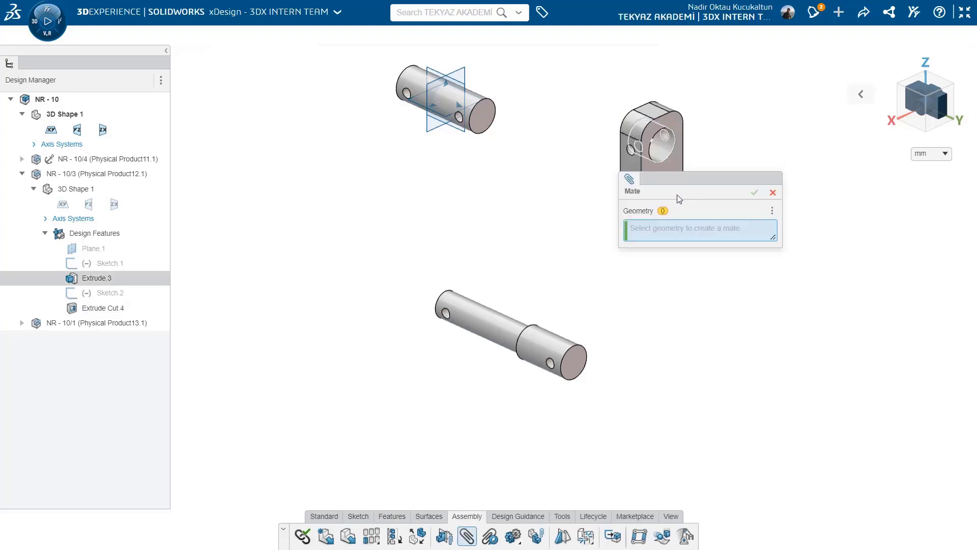
{"action": "left_click", "coordinate": [655, 148]}
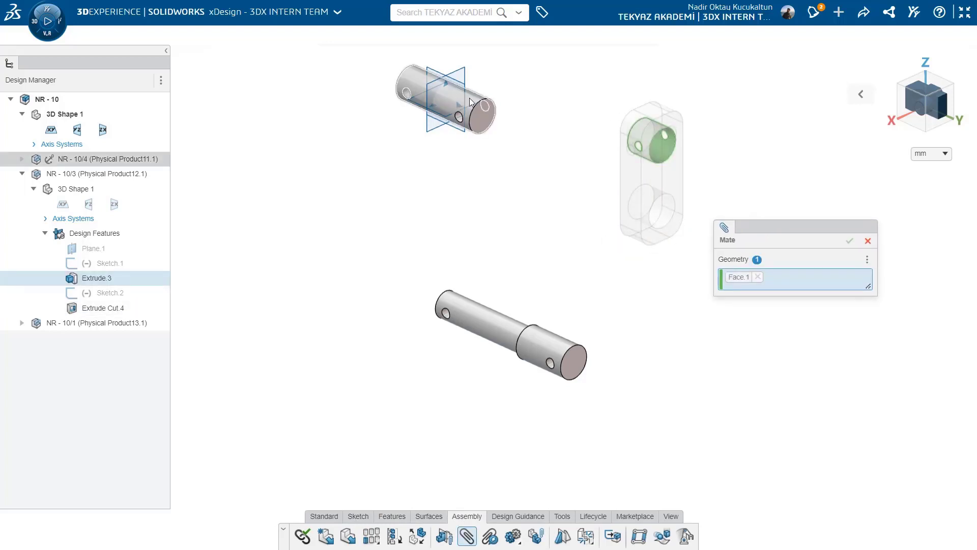
{"action": "left_click", "coordinate": [480, 116]}
{"action": "left_click", "coordinate": [725, 260]}
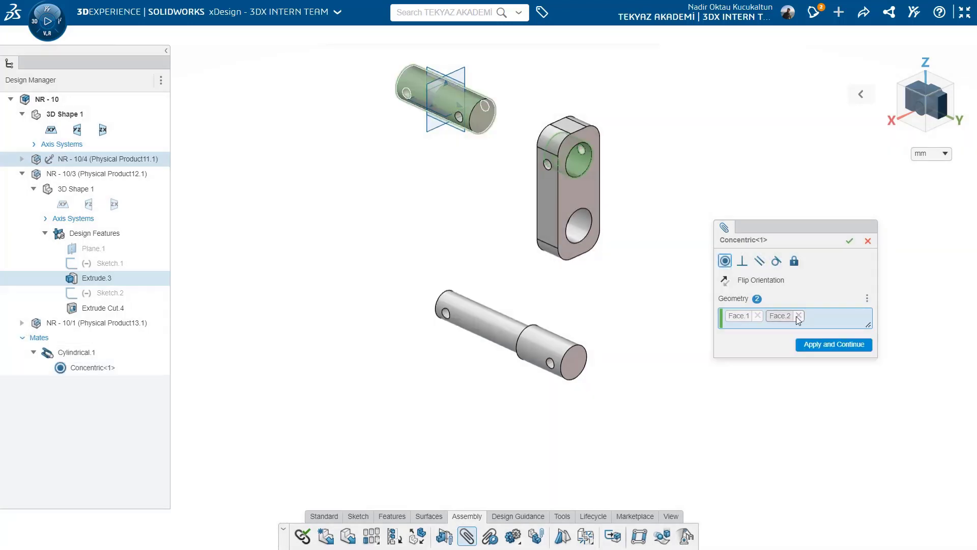
{"action": "left_click", "coordinate": [828, 343]}
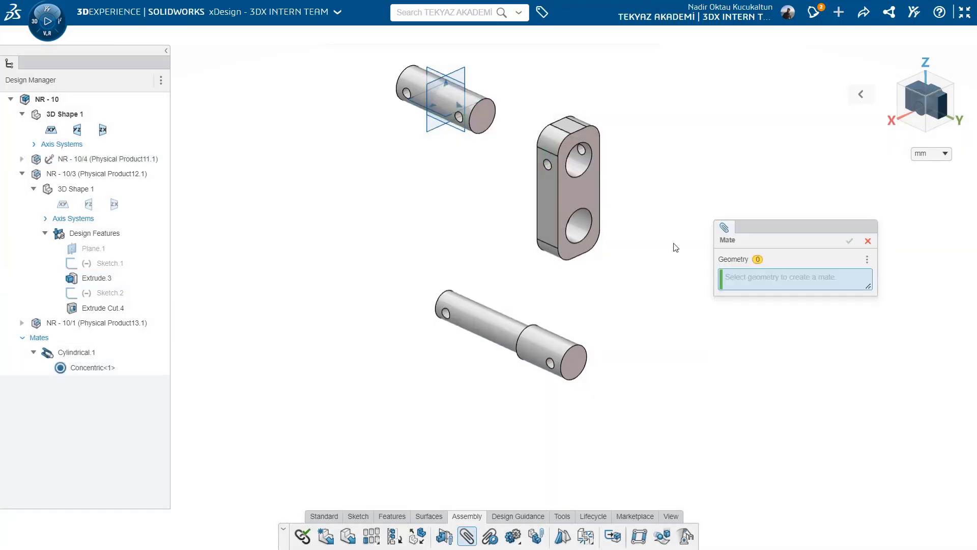
Step: Mate the link's small cross hole concentric with the cross hole at the near end of the NR - 10/4 pin
{"action": "scroll", "coordinate": [581, 148], "scroll_direction": "up", "scroll_amount": 5}
{"action": "scroll", "coordinate": [581, 152], "scroll_direction": "up", "scroll_amount": 1}
{"action": "left_click", "coordinate": [581, 153]}
{"action": "scroll", "coordinate": [285, 124], "scroll_direction": "down", "scroll_amount": 6}
{"action": "scroll", "coordinate": [328, 169], "scroll_direction": "up", "scroll_amount": 3}
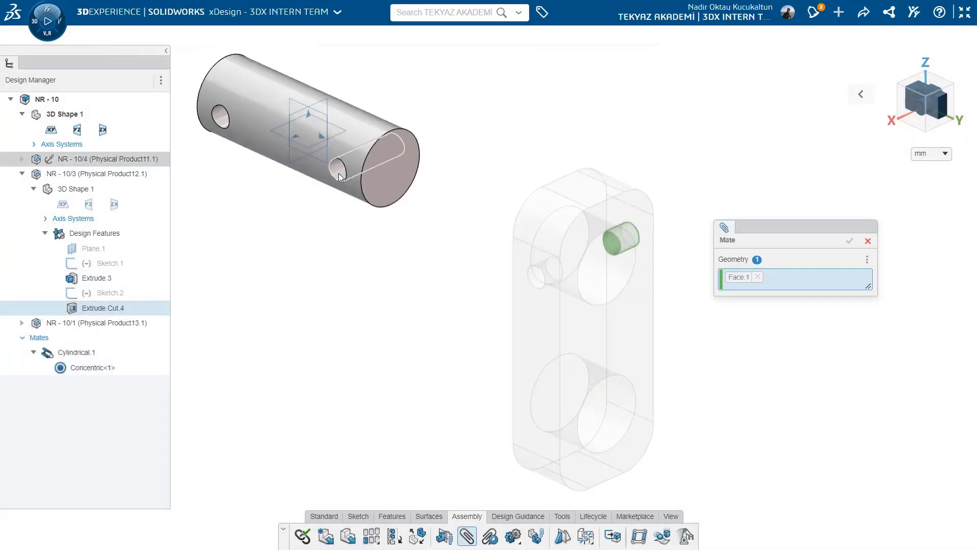
{"action": "left_click", "coordinate": [338, 172]}
{"action": "left_click", "coordinate": [727, 262]}
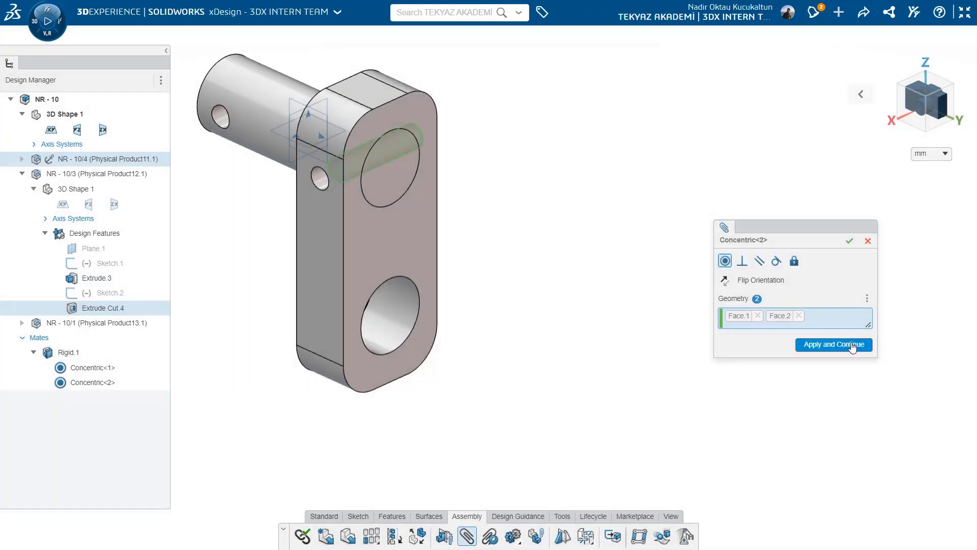
{"action": "left_click", "coordinate": [852, 346]}
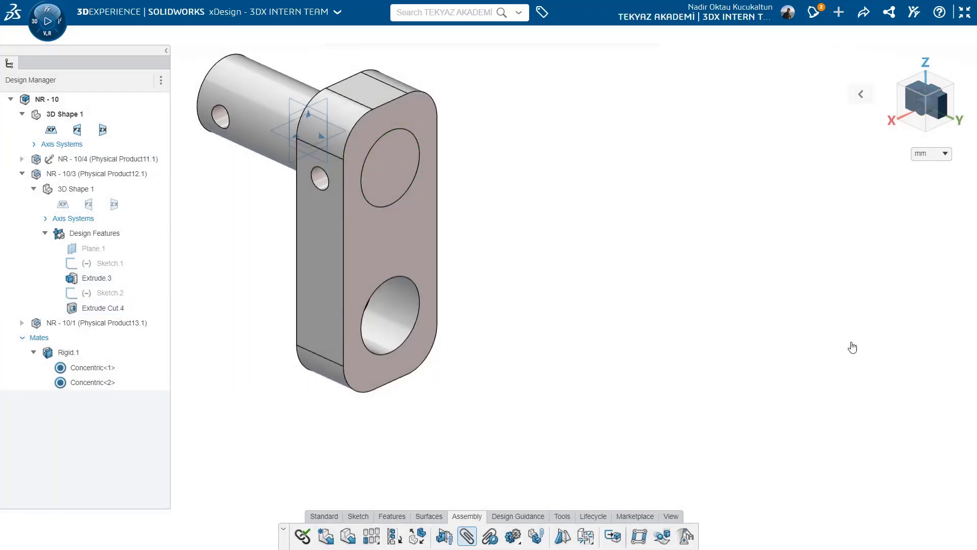
Step: Mate the stepped pin's larger diameter concentric with the link's lower bore, with the orientation flipped
{"action": "scroll", "coordinate": [462, 435], "scroll_direction": "up", "scroll_amount": 4}
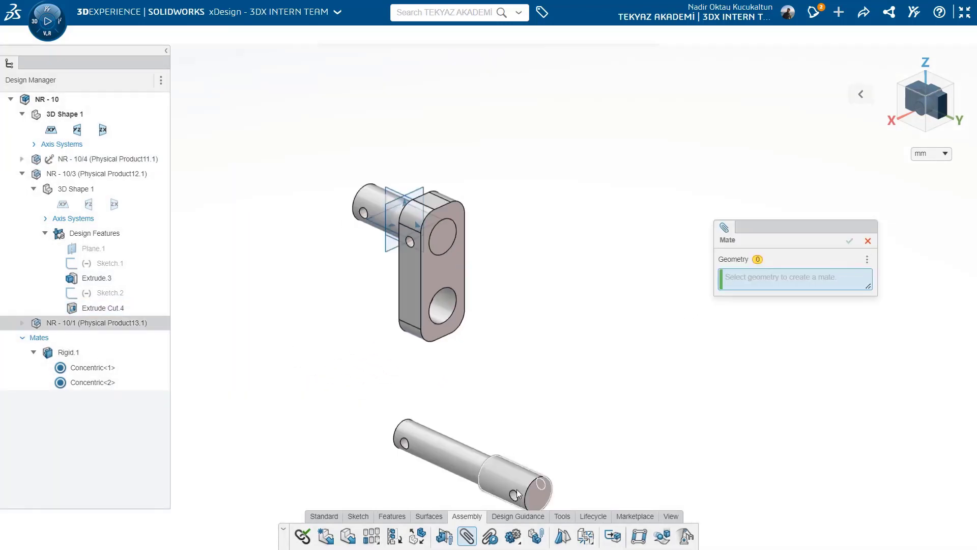
{"action": "scroll", "coordinate": [497, 462], "scroll_direction": "down", "scroll_amount": 2}
{"action": "left_click", "coordinate": [531, 487]}
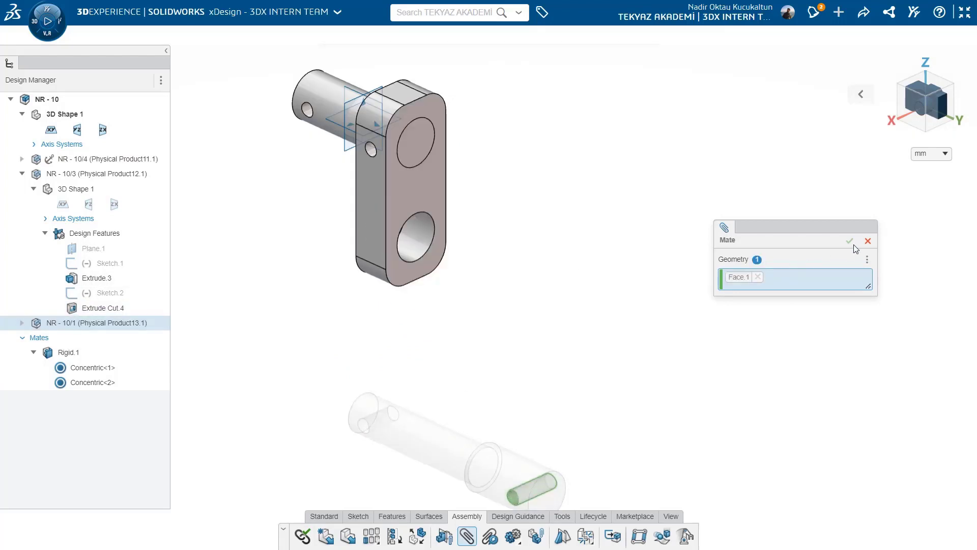
{"action": "left_click", "coordinate": [867, 240]}
{"action": "left_click", "coordinate": [520, 468]}
{"action": "left_click", "coordinate": [407, 231]}
{"action": "left_click", "coordinate": [447, 208]}
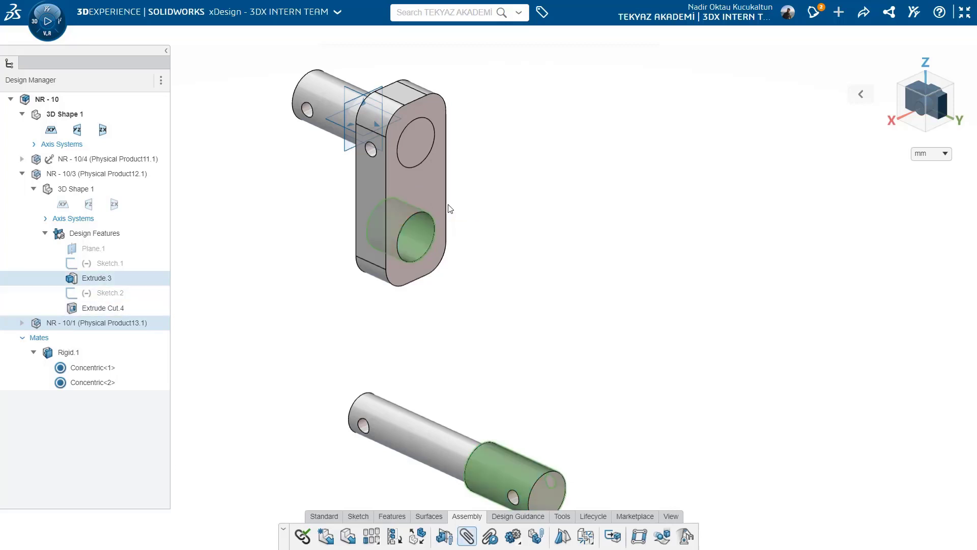
{"action": "left_click", "coordinate": [476, 173]}
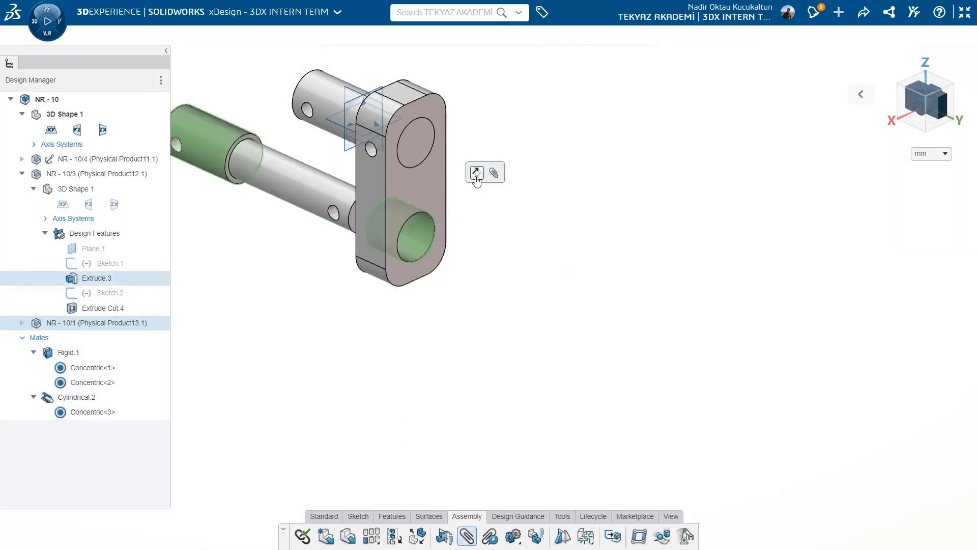
{"action": "left_click", "coordinate": [533, 283]}
Step: Open the cross-hole sketch of the NR - 10/3 link for editing, viewed square to its plane
{"action": "scroll", "coordinate": [457, 281], "scroll_direction": "up", "scroll_amount": 3}
{"action": "scroll", "coordinate": [306, 197], "scroll_direction": "down", "scroll_amount": 4}
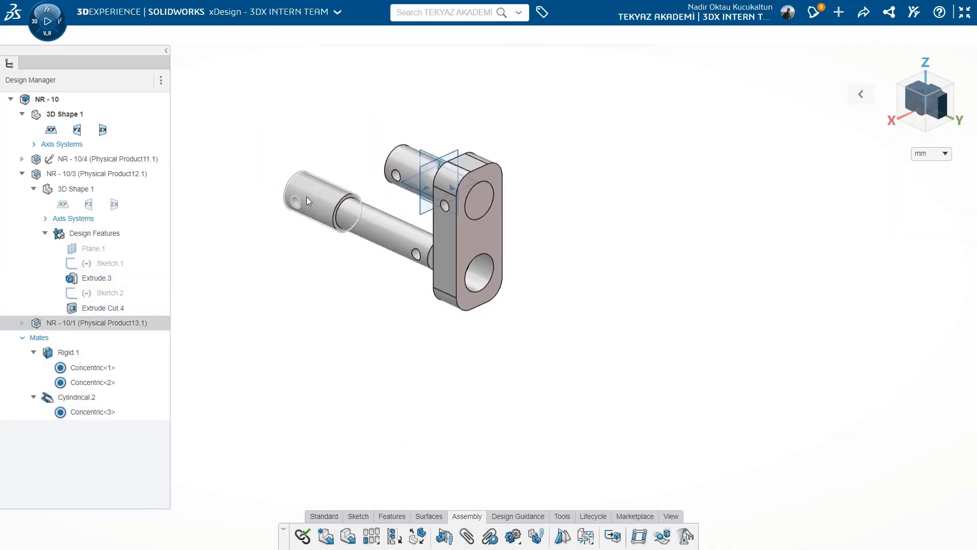
{"action": "left_click", "coordinate": [514, 245]}
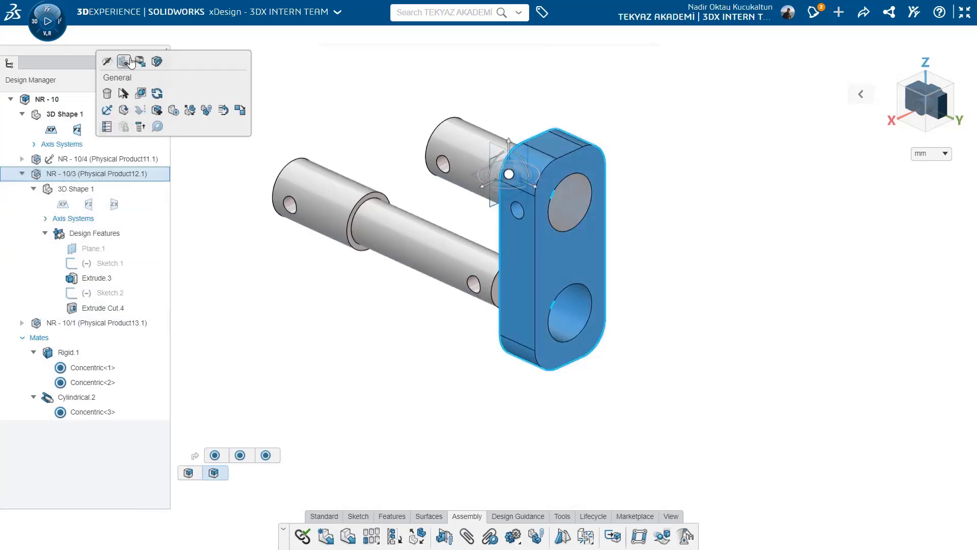
{"action": "left_click", "coordinate": [97, 311]}
{"action": "left_click", "coordinate": [137, 266]}
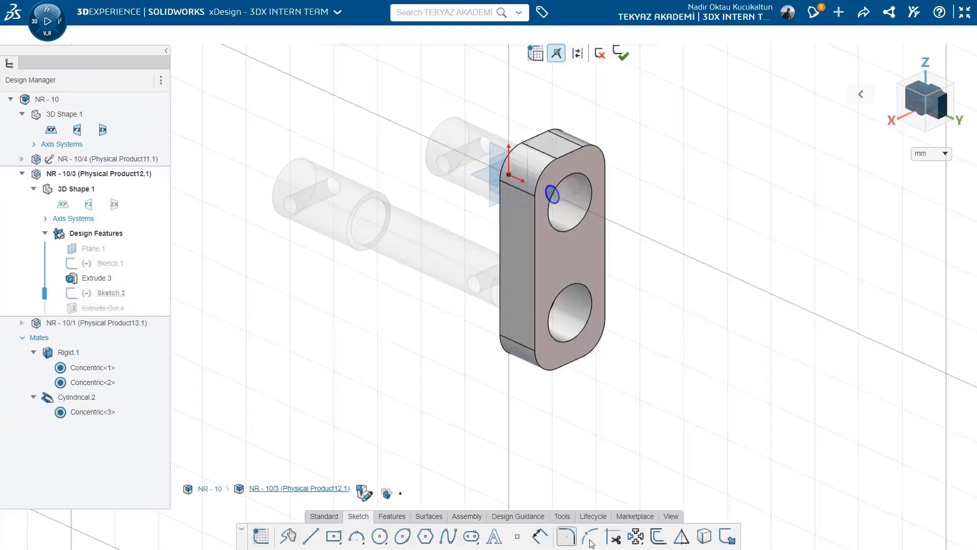
{"action": "left_click", "coordinate": [909, 109]}
{"action": "scroll", "coordinate": [585, 137], "scroll_direction": "down", "scroll_amount": 4}
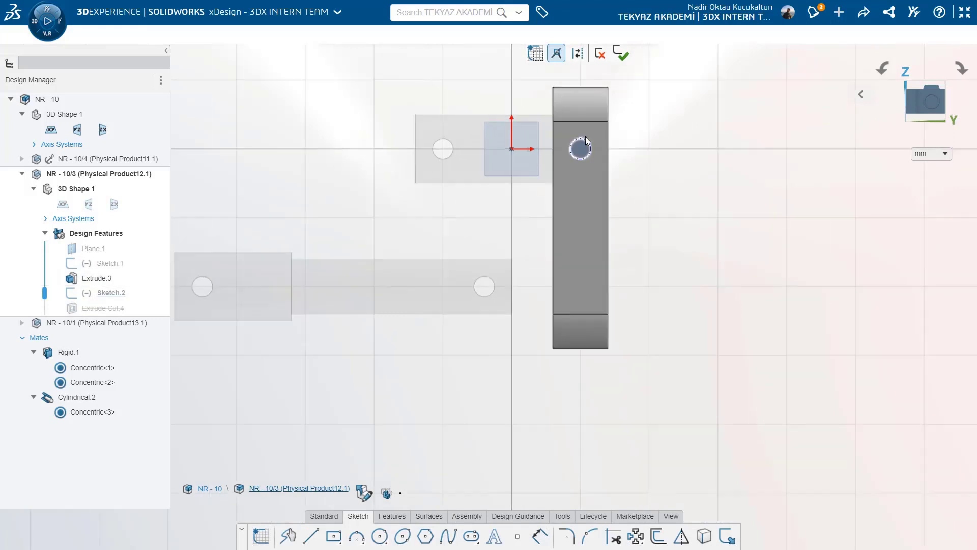
Step: Mirror the link's cross-hole circle about a horizontal construction line drawn across the link's middle, and return to the NR - 10 assembly
{"action": "left_click", "coordinate": [311, 536]}
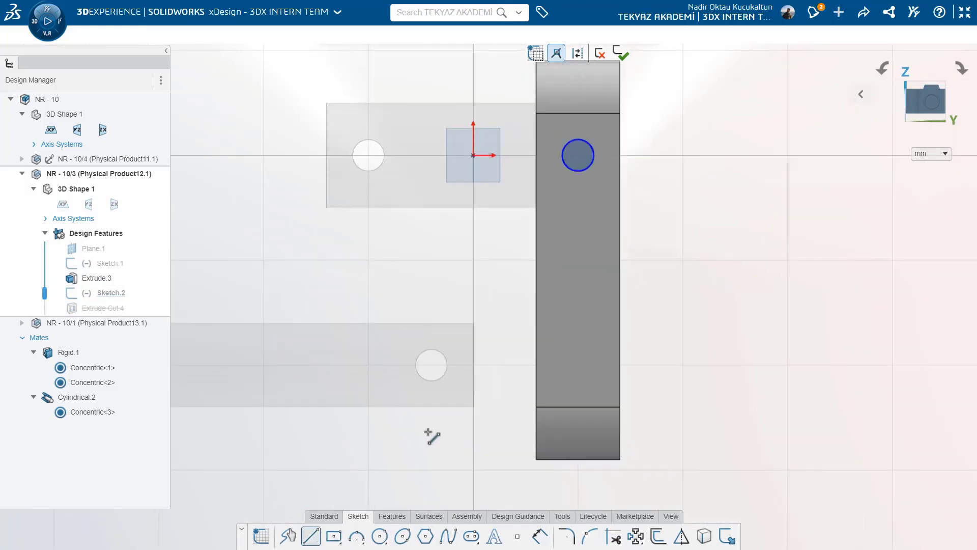
{"action": "left_click", "coordinate": [620, 260]}
{"action": "left_click", "coordinate": [536, 260]}
{"action": "key", "text": "Escape"}
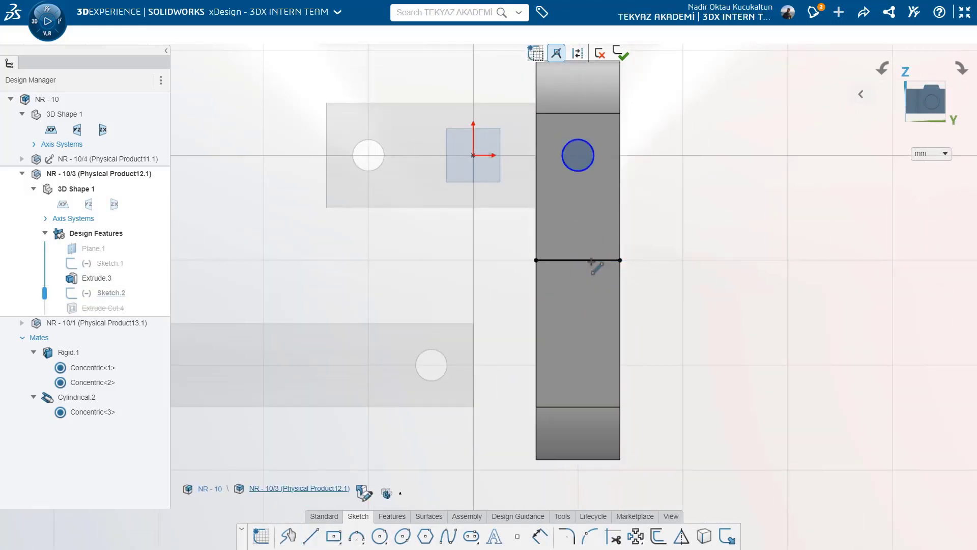
{"action": "left_click", "coordinate": [610, 259]}
{"action": "left_click", "coordinate": [669, 199]}
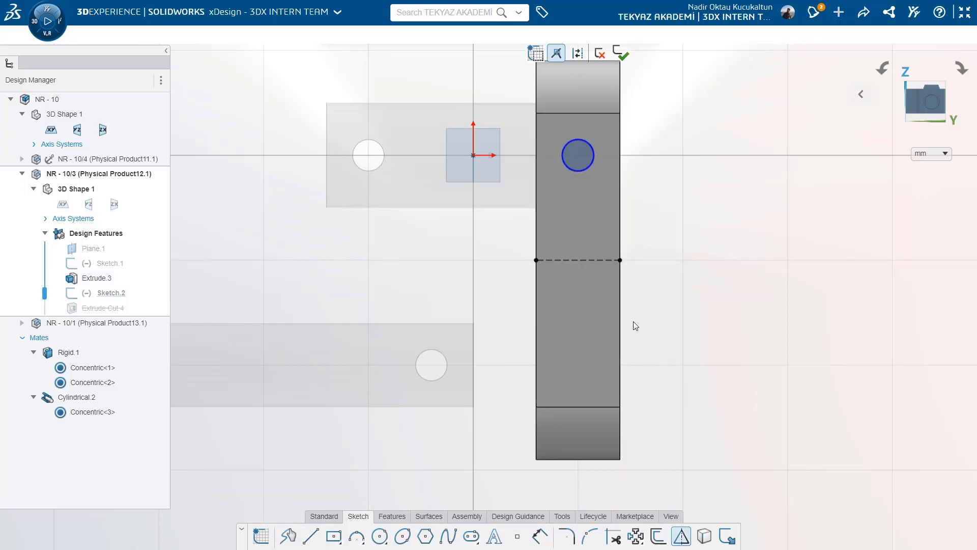
{"action": "left_click", "coordinate": [849, 241]}
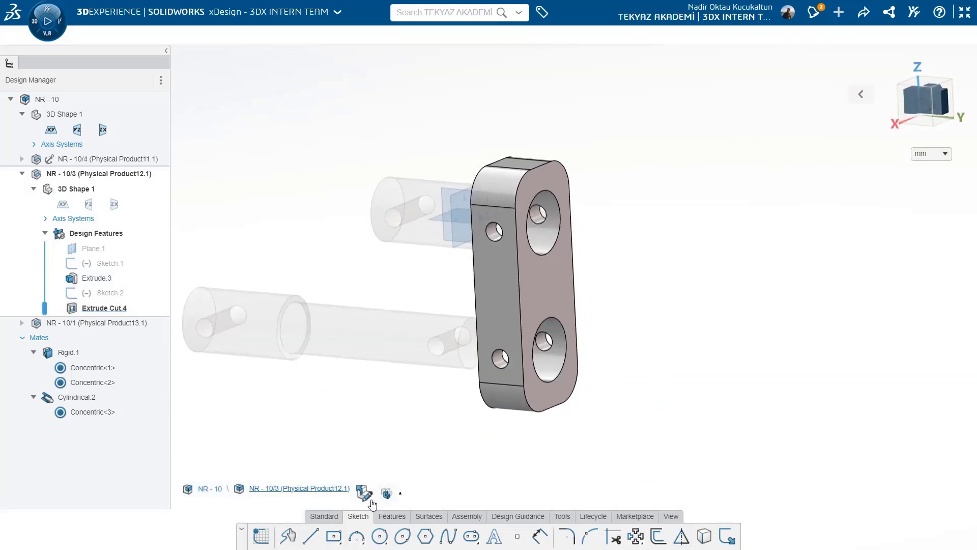
{"action": "left_click", "coordinate": [365, 492]}
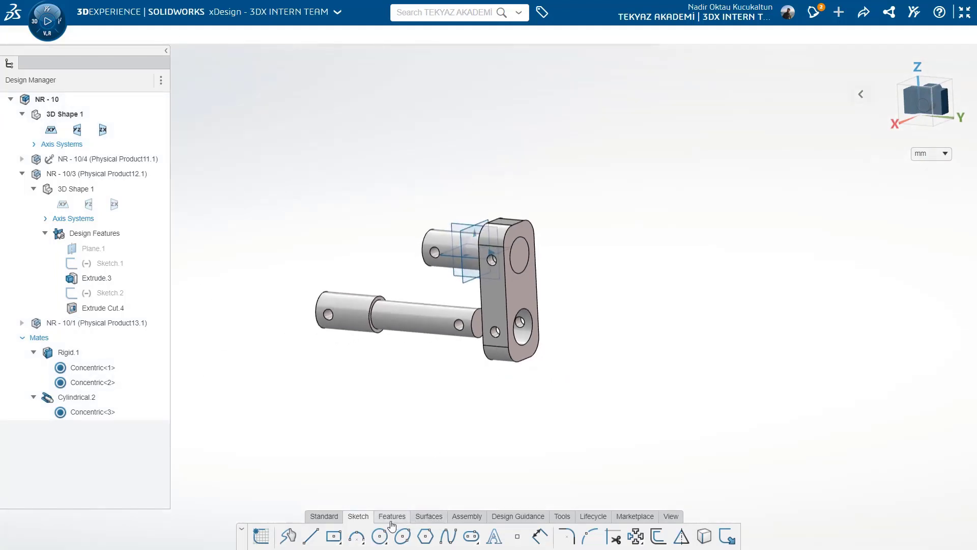
Step: Mate the cross hole in the stepped pin's larger end concentric with the link's lower cross hole
{"action": "left_click", "coordinate": [391, 520]}
{"action": "left_click", "coordinate": [458, 520]}
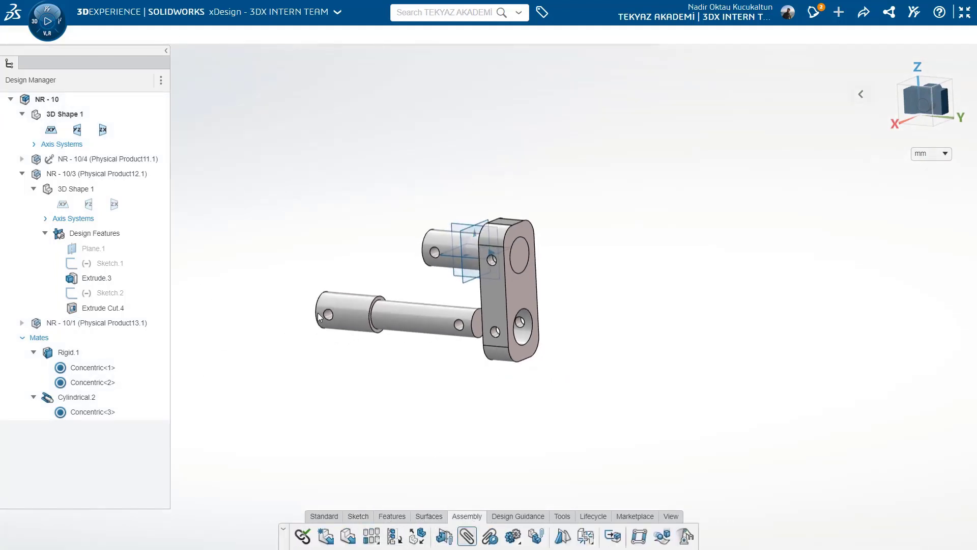
{"action": "left_click", "coordinate": [329, 317]}
{"action": "scroll", "coordinate": [557, 339], "scroll_direction": "up", "scroll_amount": 5}
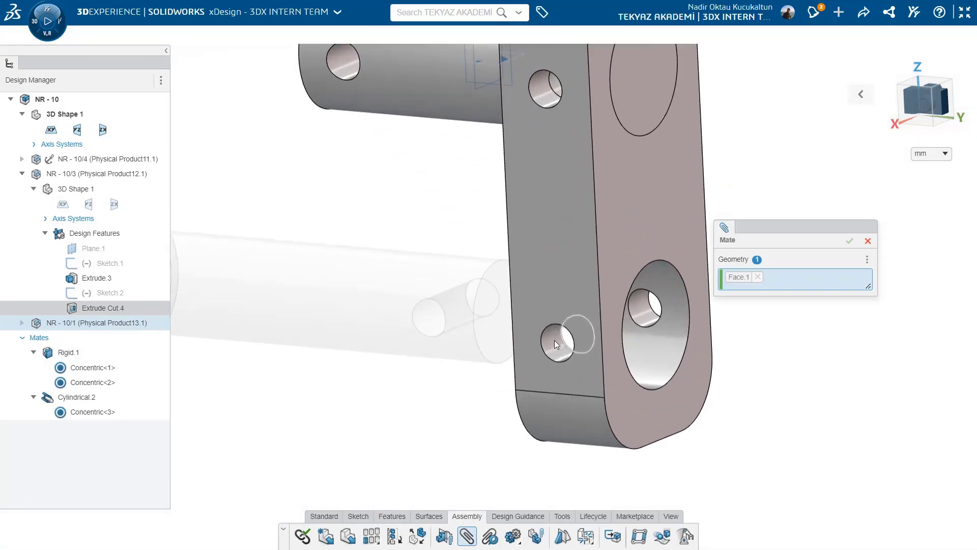
{"action": "left_click", "coordinate": [554, 340]}
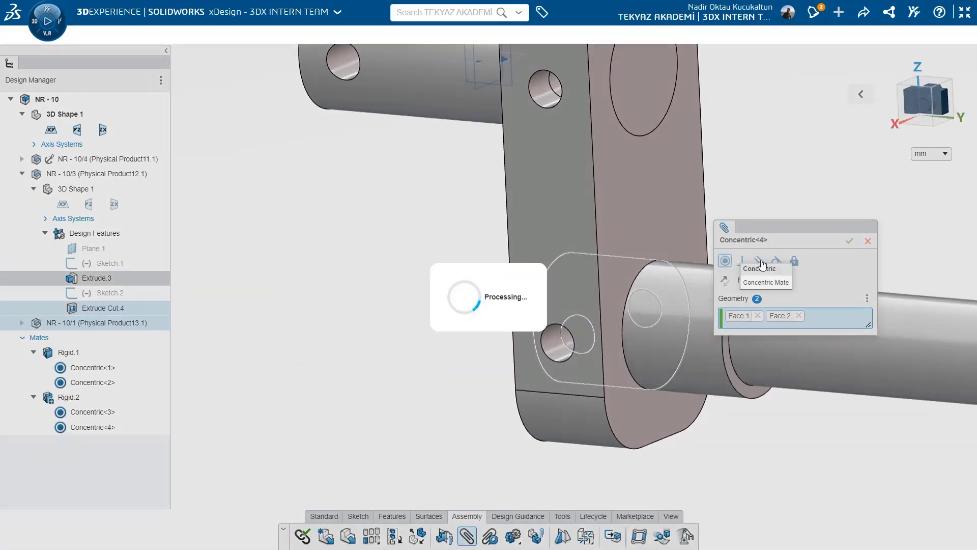
{"action": "left_click", "coordinate": [789, 342]}
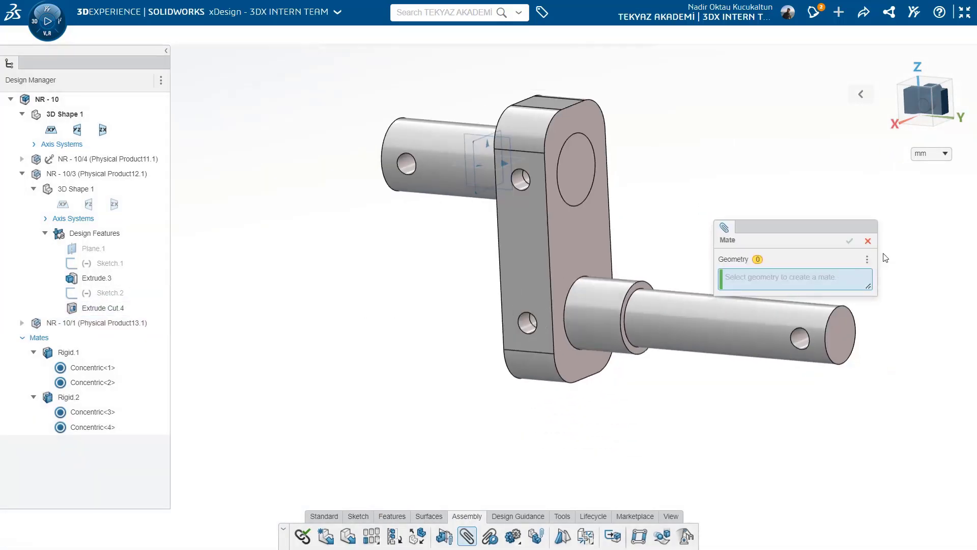
{"action": "left_click", "coordinate": [867, 241]}
Step: Start an assembly-level sketch on the yz plane and convert the edge of the link's upper cross hole into it
{"action": "middle_click_drag", "start_coordinate": [604, 399], "coordinate": [579, 429]}
{"action": "scroll", "coordinate": [579, 429], "scroll_direction": "down", "scroll_amount": 3}
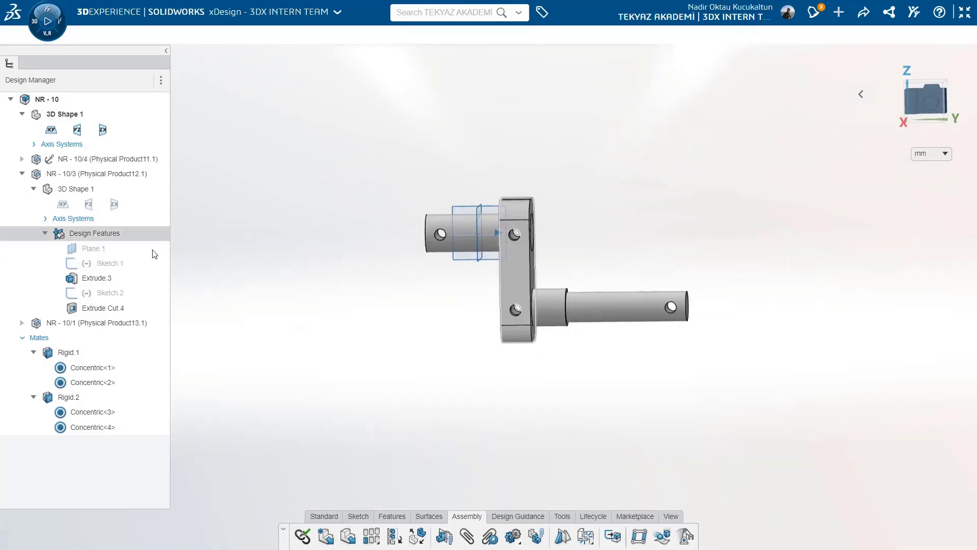
{"action": "key", "text": "ctrl+7"}
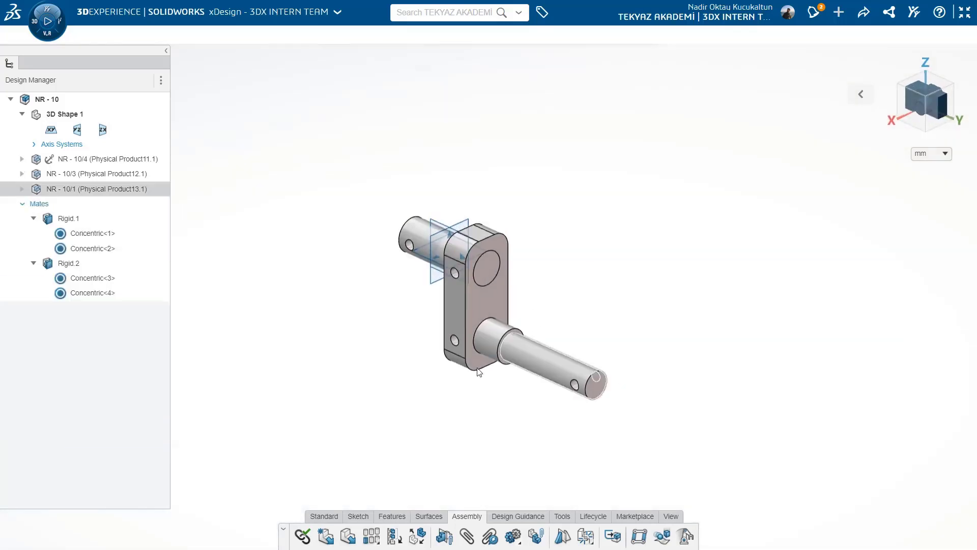
{"action": "left_click", "coordinate": [434, 222]}
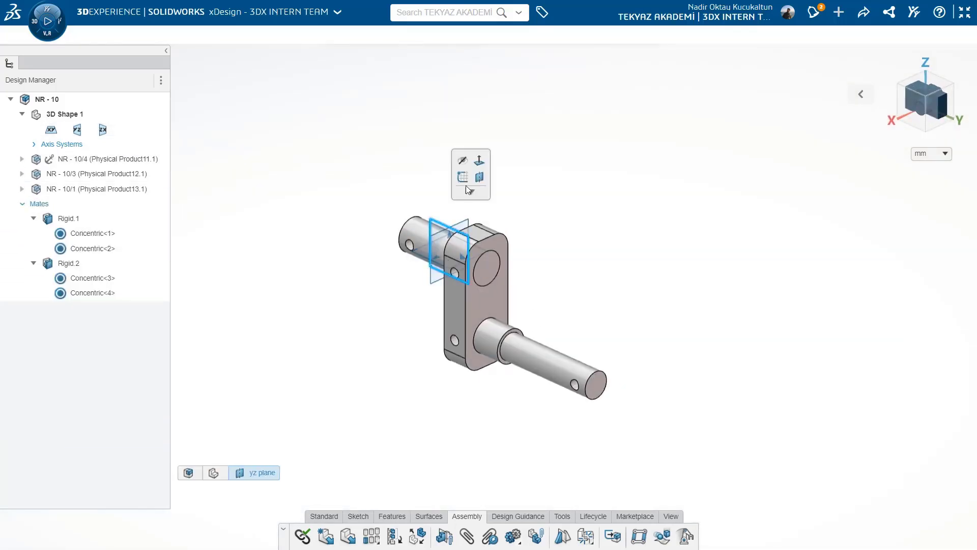
{"action": "left_click", "coordinate": [462, 177]}
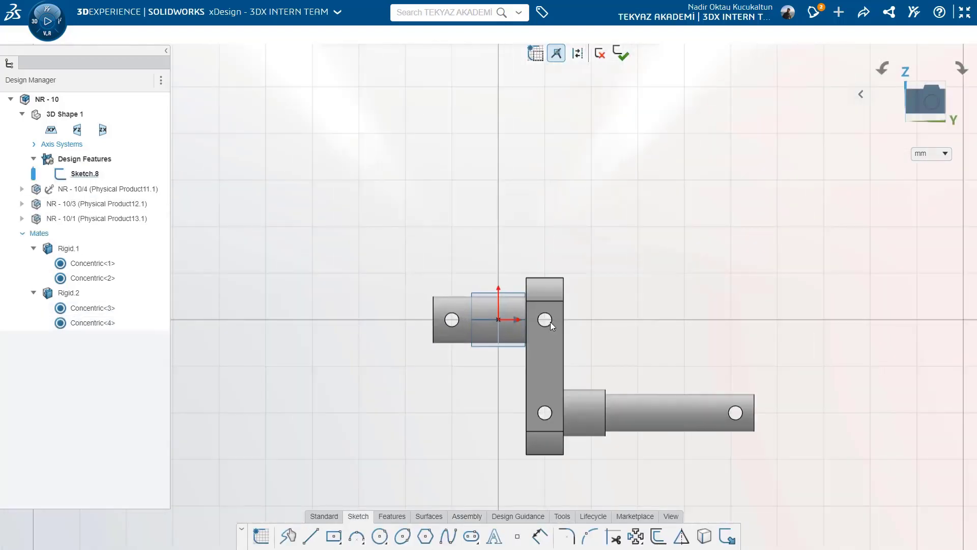
{"action": "left_click", "coordinate": [550, 321]}
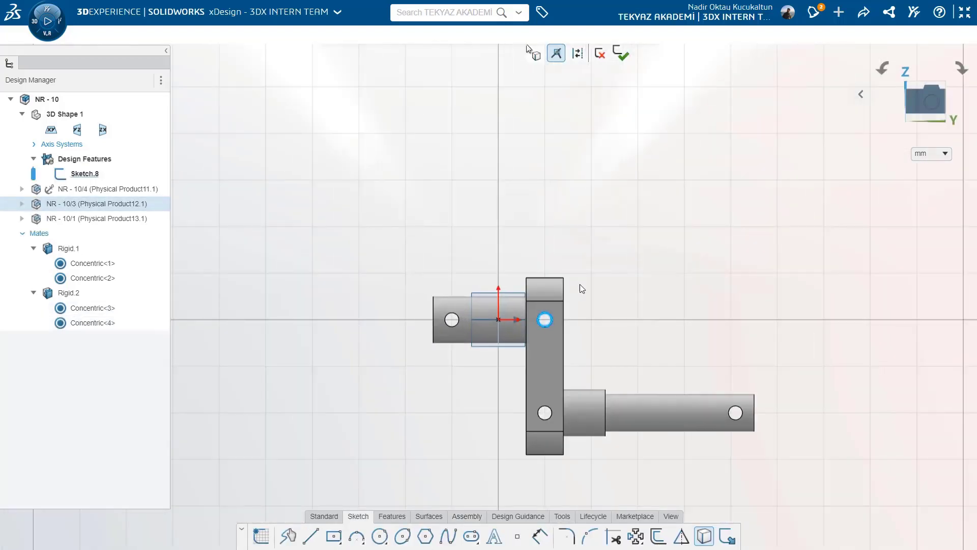
Step: Extrude the converted circle as a solid, 16 mm with the Midplane option, to form a cross pin
{"action": "left_click", "coordinate": [392, 516]}
{"action": "left_click", "coordinate": [311, 535]}
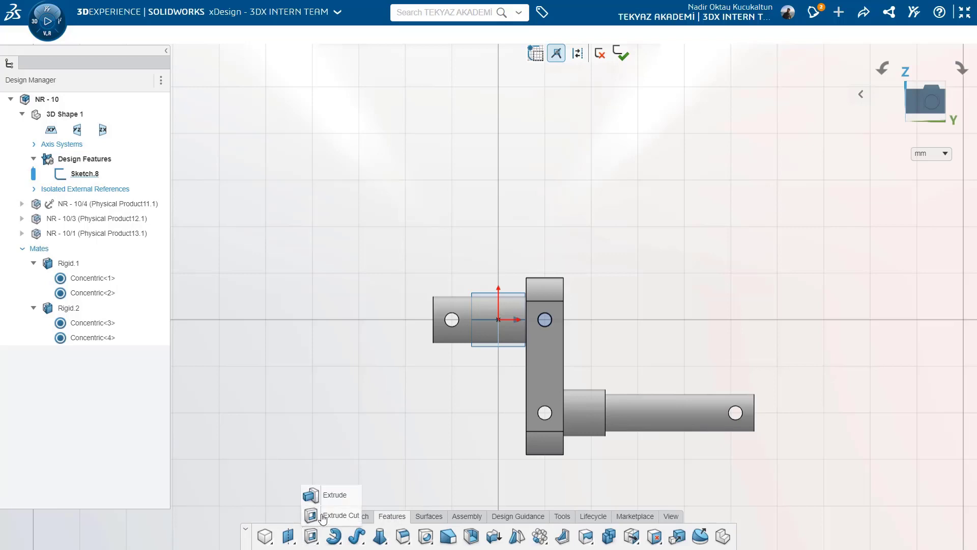
{"action": "left_click", "coordinate": [327, 496]}
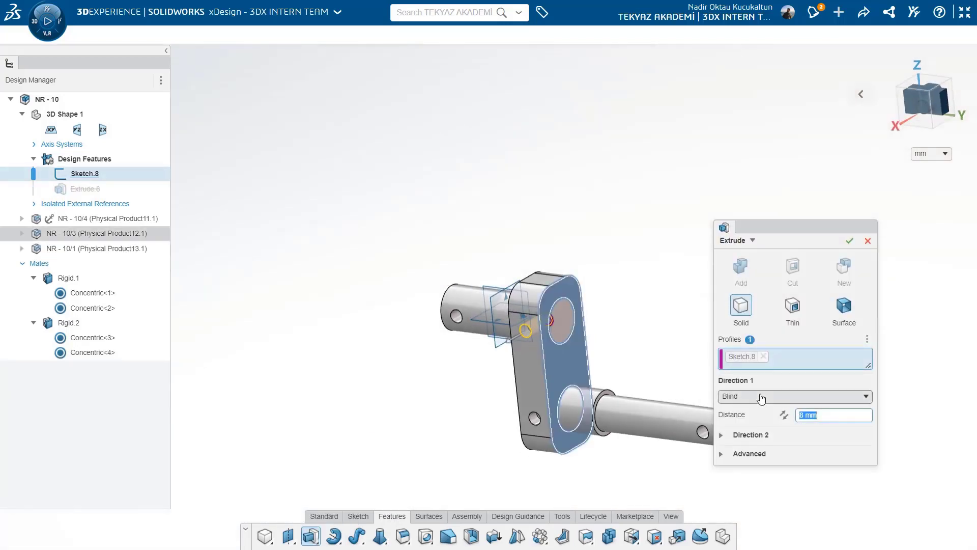
{"action": "left_click", "coordinate": [733, 396]}
{"action": "left_click", "coordinate": [820, 423]}
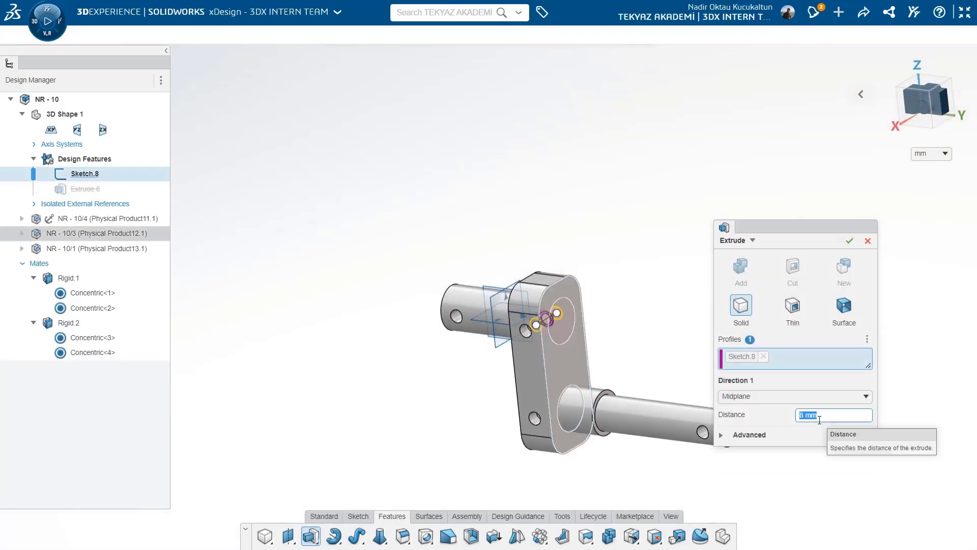
{"action": "type", "text": "16"}
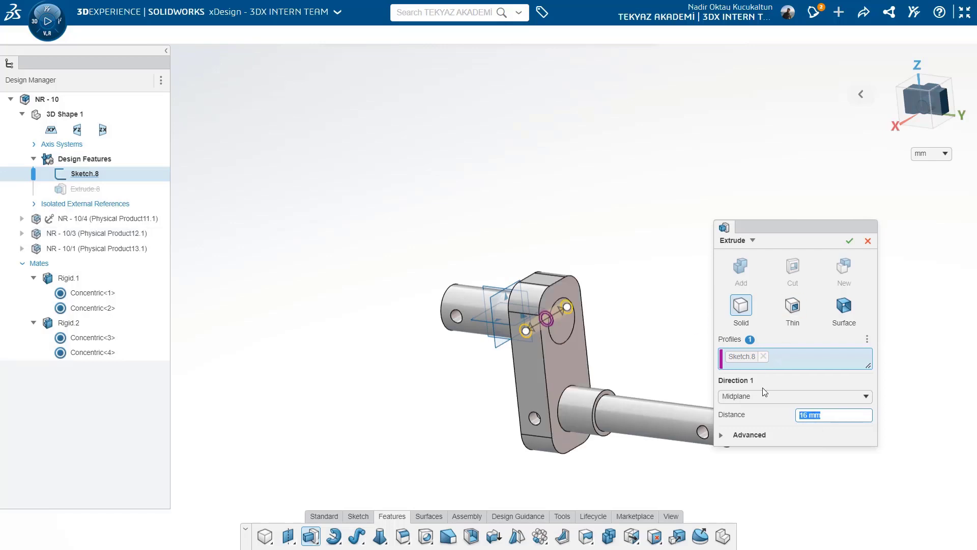
{"action": "left_click", "coordinate": [849, 241]}
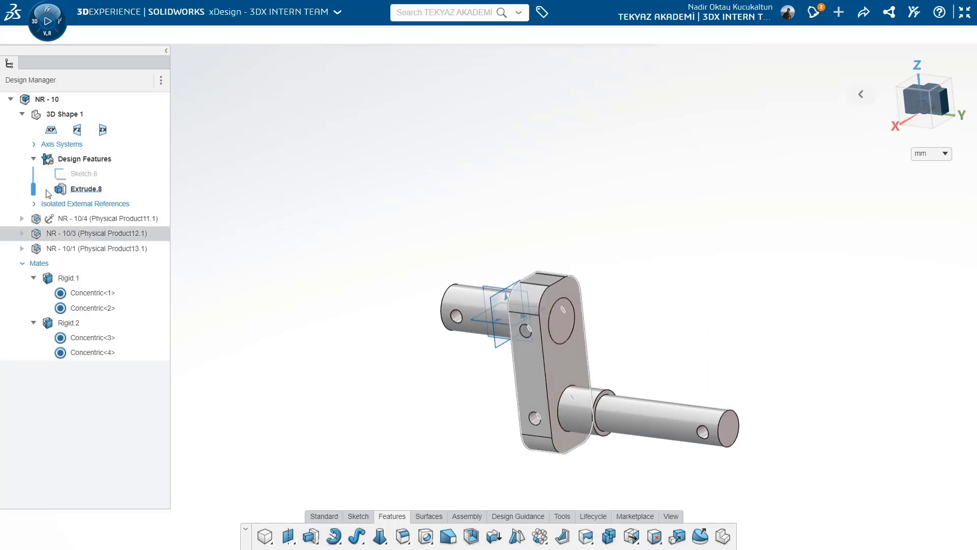
Step: Make a component named NR - 10/5 from the cross pin's extrusion and its sketch, using the As Features option
{"action": "left_click", "coordinate": [74, 174], "text": "ctrl"}
{"action": "left_click", "coordinate": [112, 143]}
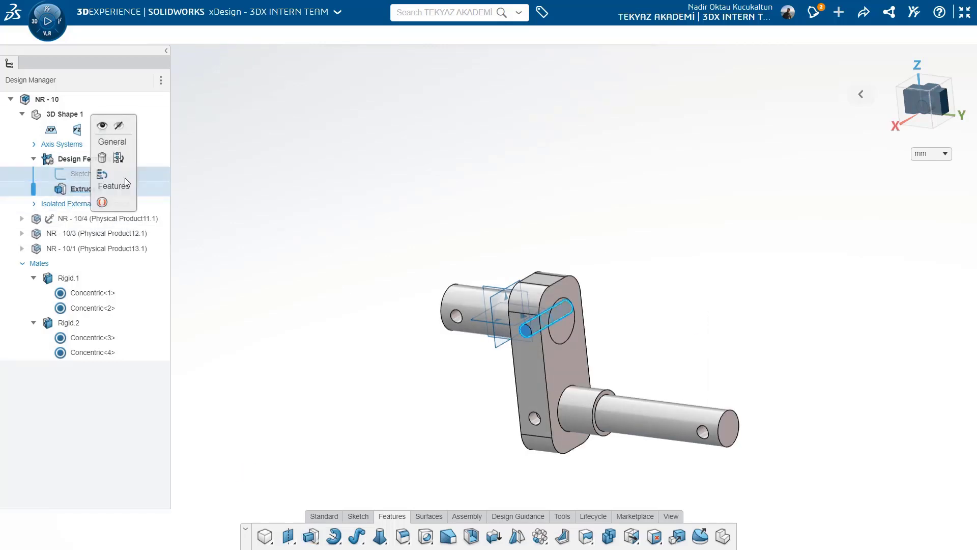
{"action": "left_click", "coordinate": [118, 157]}
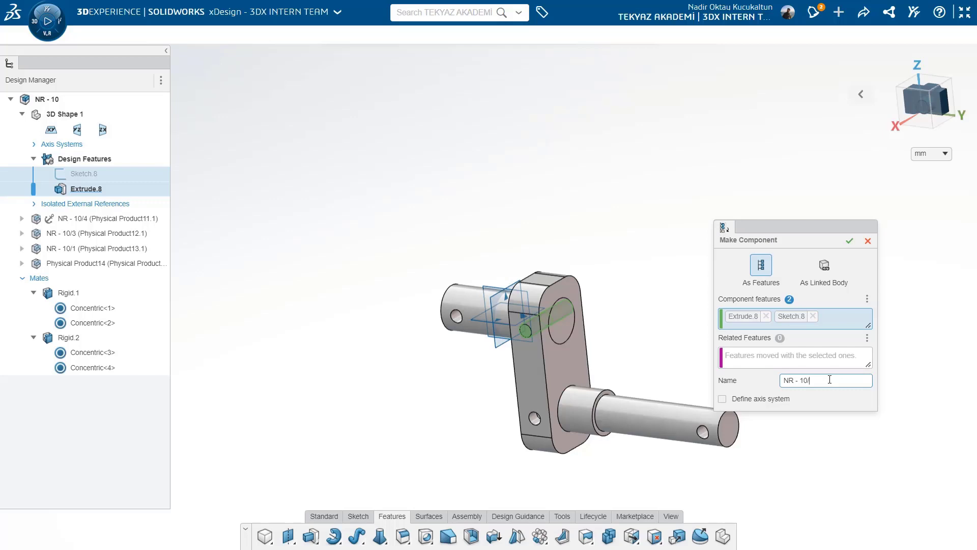
{"action": "left_click", "coordinate": [850, 241]}
Step: Create a copy of the NR - 10/5 cross pin and mate it concentric with the link's lower cross hole
{"action": "scroll", "coordinate": [524, 334], "scroll_direction": "up", "scroll_amount": 3}
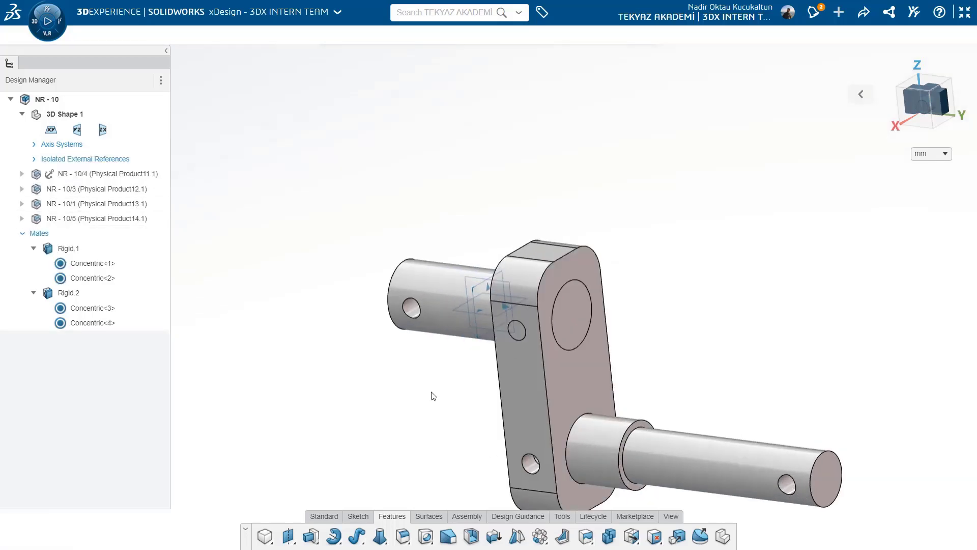
{"action": "scroll", "coordinate": [448, 463], "scroll_direction": "down", "scroll_amount": 3}
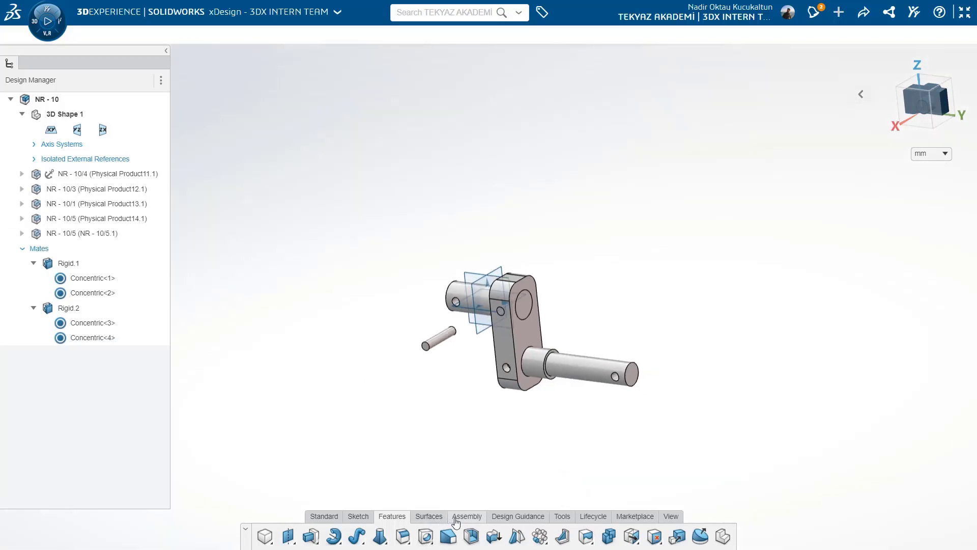
{"action": "left_click", "coordinate": [467, 516]}
{"action": "left_click", "coordinate": [439, 338]}
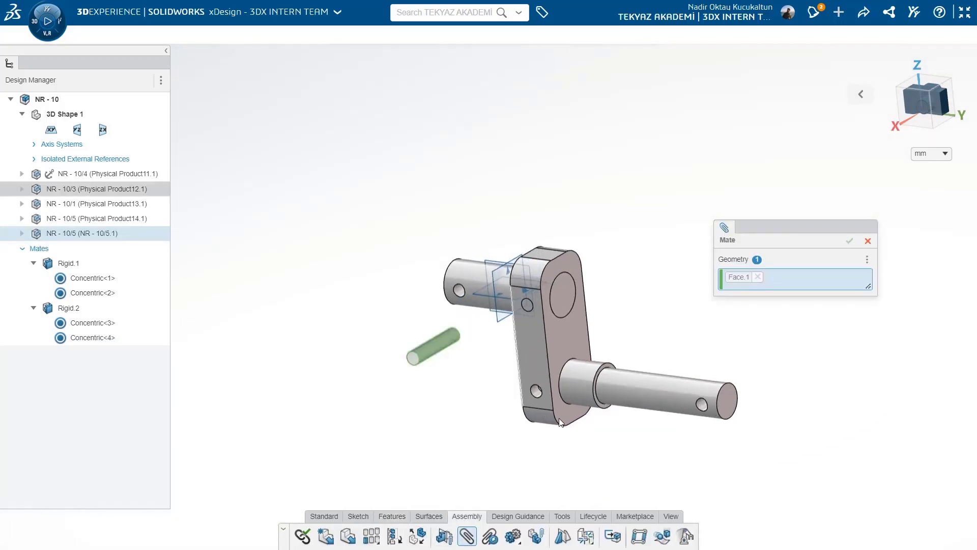
{"action": "scroll", "coordinate": [537, 390], "scroll_direction": "up", "scroll_amount": 5}
{"action": "left_click", "coordinate": [535, 394]}
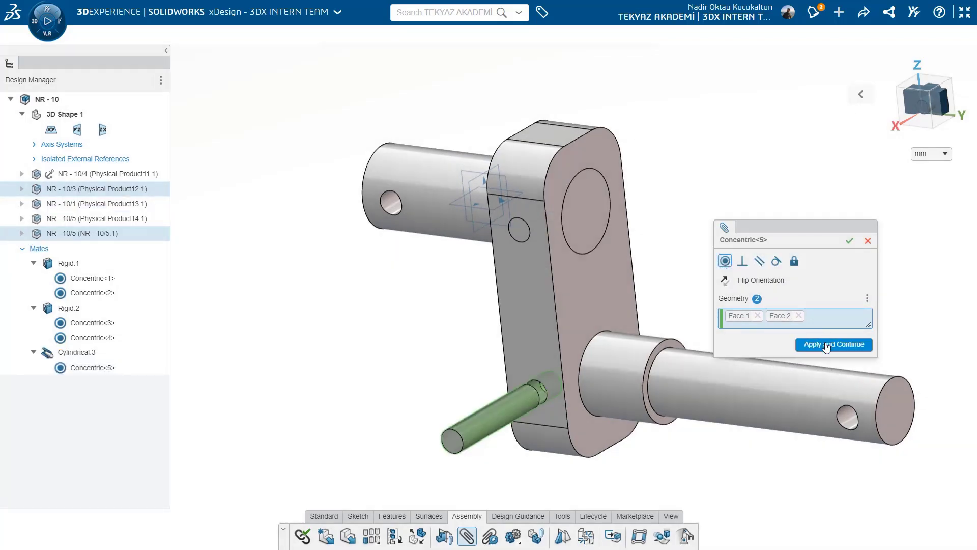
{"action": "left_click", "coordinate": [826, 346]}
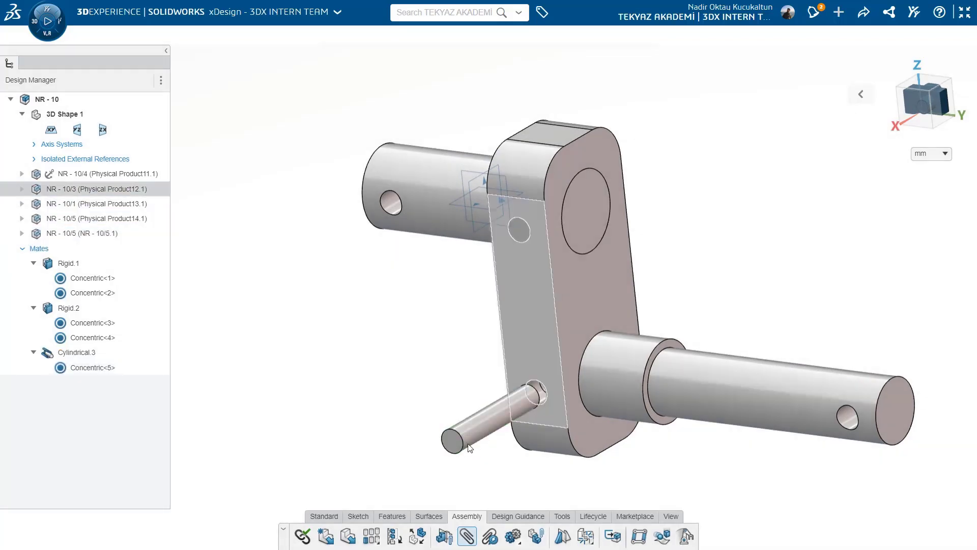
Step: Mate the copied cross pin's end face coincident with the link's narrow side face
{"action": "left_click", "coordinate": [464, 428]}
{"action": "left_click", "coordinate": [544, 328]}
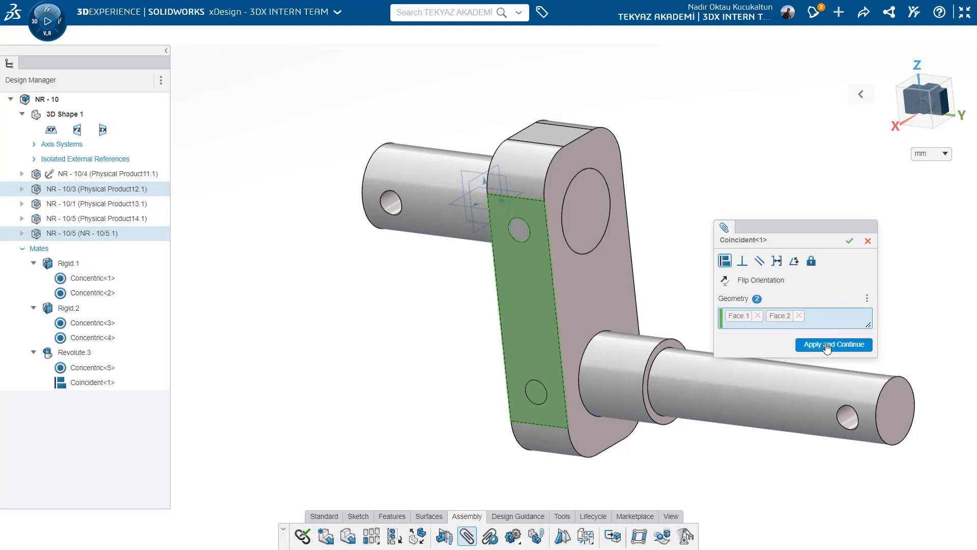
{"action": "left_click", "coordinate": [826, 345]}
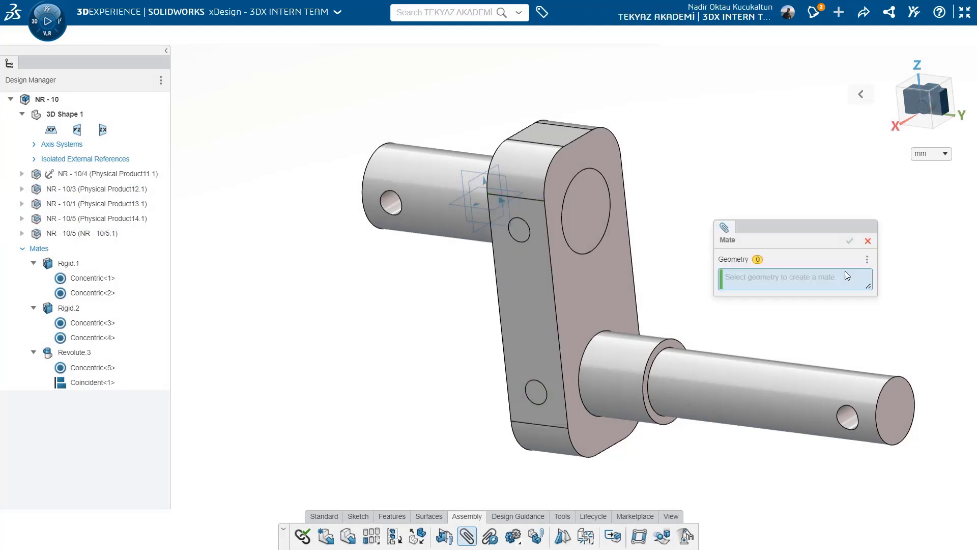
{"action": "left_click", "coordinate": [867, 241]}
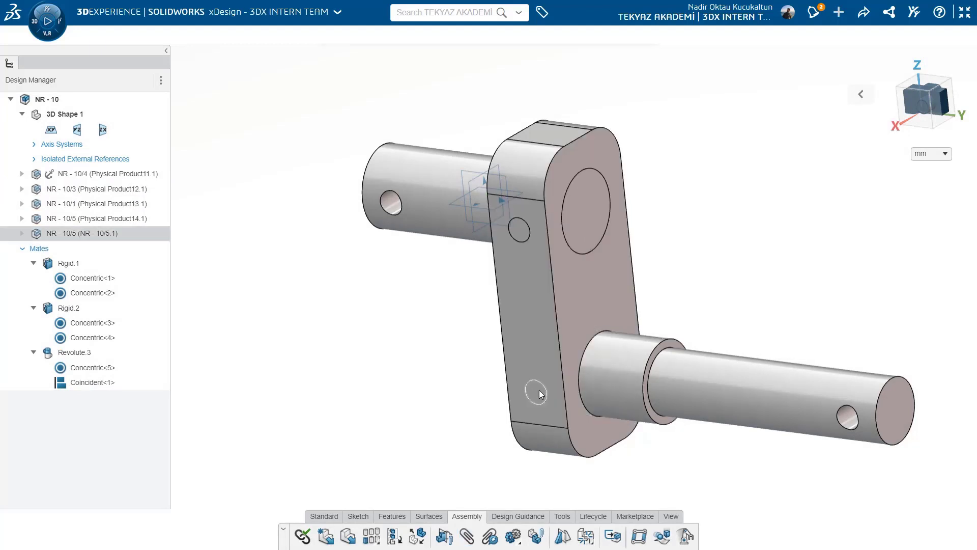
Step: Create another copy of the cross pin and mate it concentric with the cross hole in the stepped pin's smaller end
{"action": "left_click_drag", "start_coordinate": [537, 391], "coordinate": [825, 298], "text": "ctrl"}
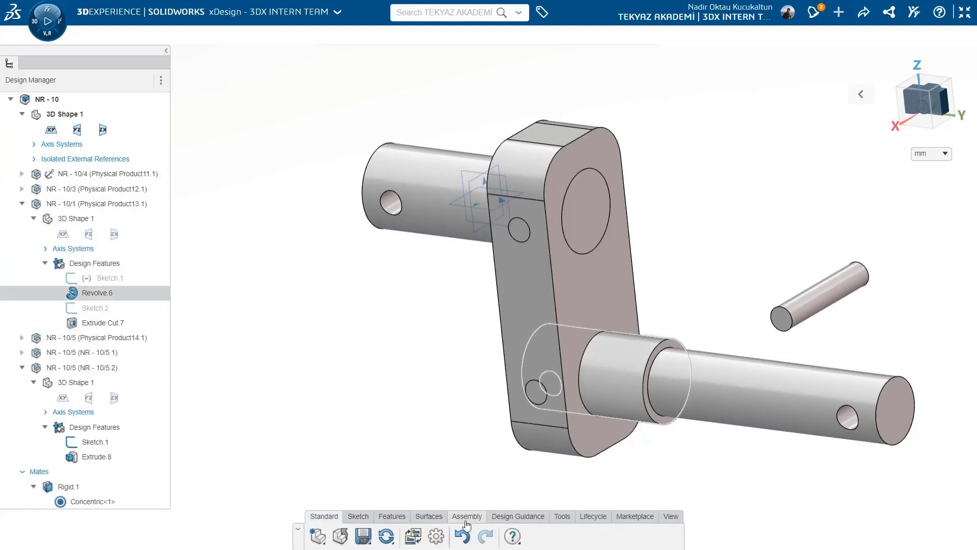
{"action": "left_click", "coordinate": [804, 292]}
{"action": "left_click", "coordinate": [848, 417], "text": "ctrl"}
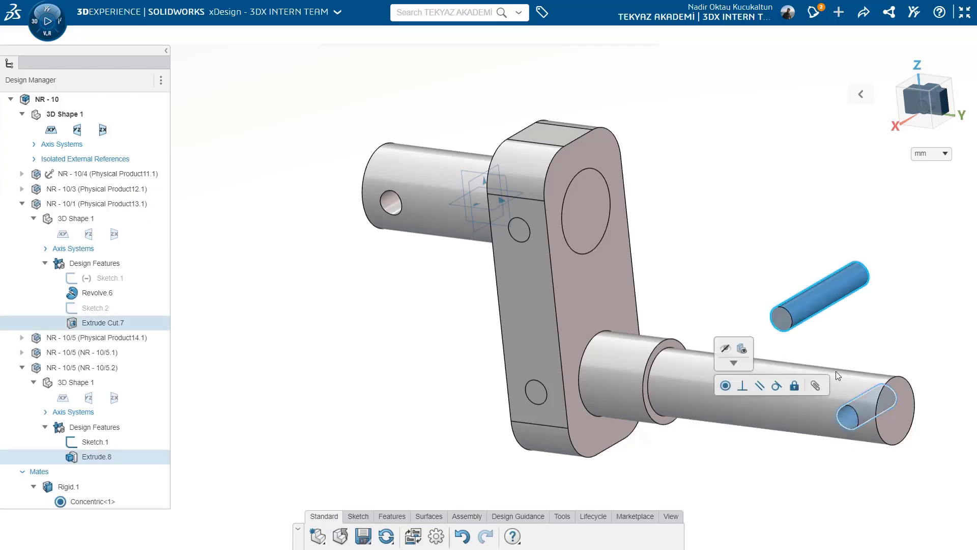
{"action": "left_click", "coordinate": [728, 388]}
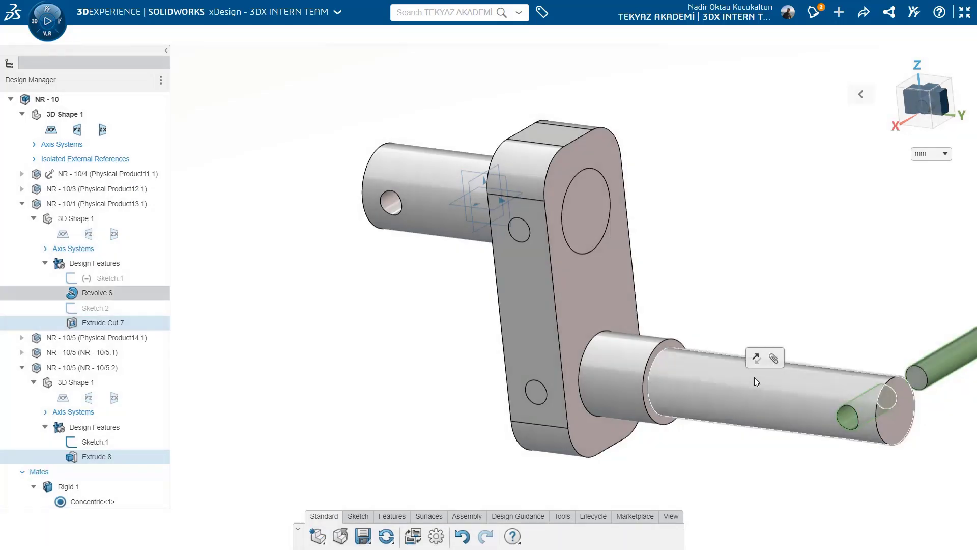
{"action": "left_click", "coordinate": [773, 358]}
{"action": "left_click_drag", "start_coordinate": [775, 377], "coordinate": [349, 267]}
{"action": "left_click", "coordinate": [410, 386]}
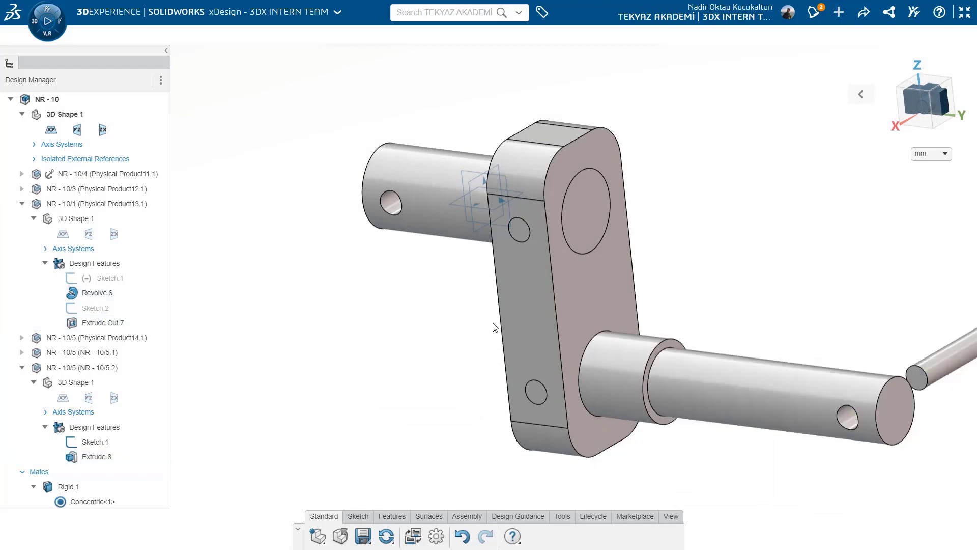
Step: Mate the yz plane of the new cross pin coincident with the assembly's yz plane
{"action": "left_click", "coordinate": [511, 220]}
{"action": "left_click", "coordinate": [90, 397]}
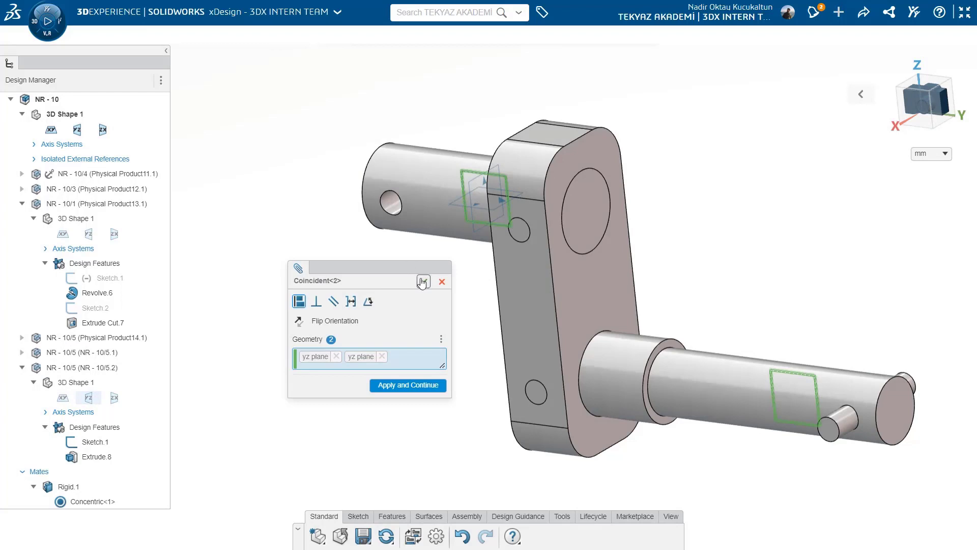
{"action": "left_click", "coordinate": [422, 282]}
Step: Mirror the link, the stepped pin and all three cross pins about the assembly's zx plane without a symmetry mate
{"action": "middle_click_drag", "start_coordinate": [376, 338], "coordinate": [399, 337]}
{"action": "scroll", "coordinate": [398, 337], "scroll_direction": "up", "scroll_amount": 3}
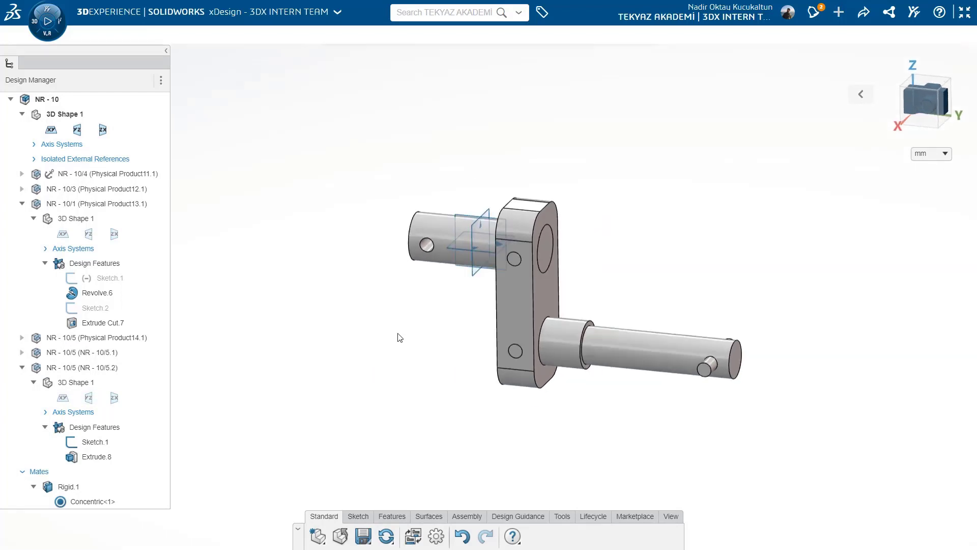
{"action": "key", "text": "ctrl+7"}
{"action": "scroll", "coordinate": [394, 336], "scroll_direction": "up", "scroll_amount": 2}
{"action": "left_click", "coordinate": [466, 517]}
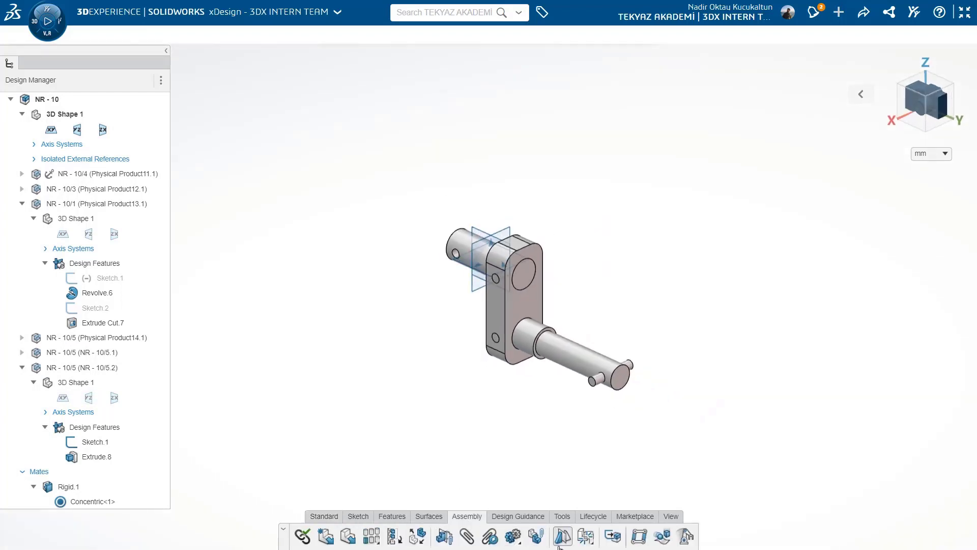
{"action": "left_click", "coordinate": [476, 286]}
{"action": "scroll", "coordinate": [516, 310], "scroll_direction": "down", "scroll_amount": 3}
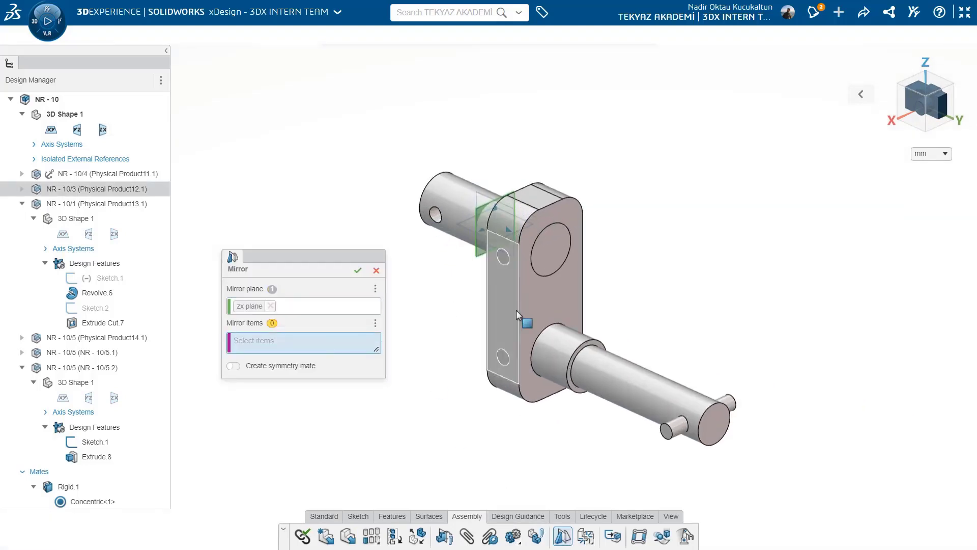
{"action": "left_click", "coordinate": [516, 310]}
{"action": "scroll", "coordinate": [505, 258], "scroll_direction": "down", "scroll_amount": 3}
{"action": "left_click", "coordinate": [504, 259]}
{"action": "scroll", "coordinate": [497, 302], "scroll_direction": "up", "scroll_amount": 1}
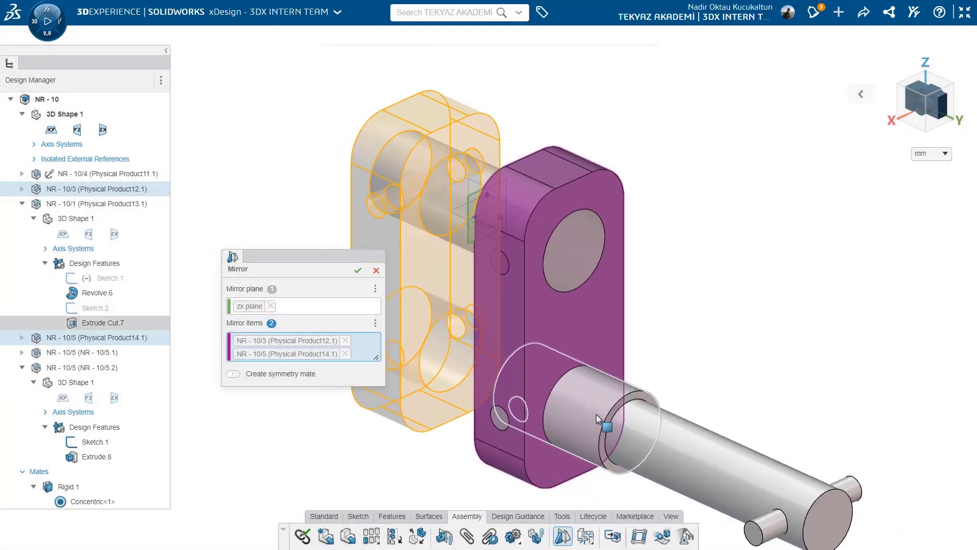
{"action": "left_click", "coordinate": [497, 423]}
{"action": "left_click", "coordinate": [491, 400]}
{"action": "left_click", "coordinate": [499, 414]}
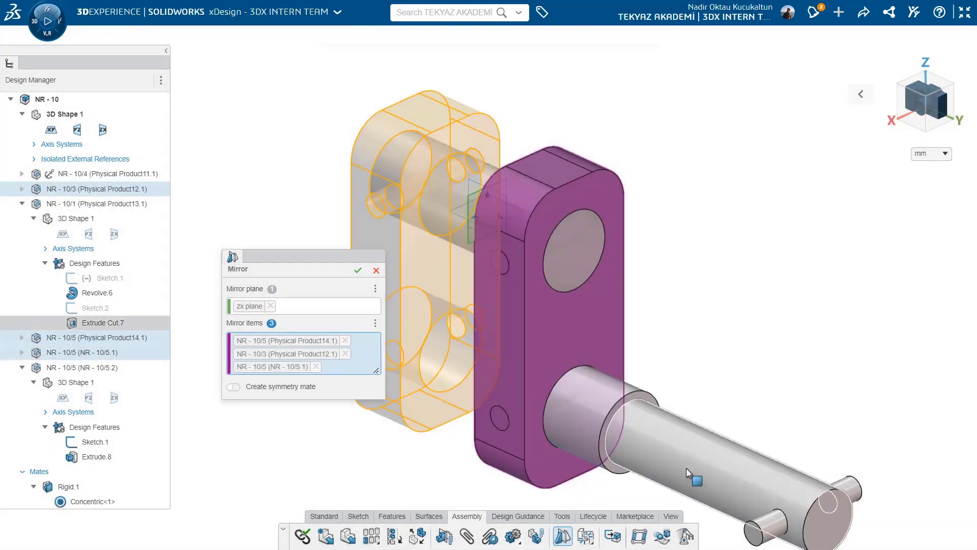
{"action": "left_click", "coordinate": [714, 475]}
{"action": "left_click", "coordinate": [848, 488]}
{"action": "scroll", "coordinate": [493, 309], "scroll_direction": "up", "scroll_amount": 3}
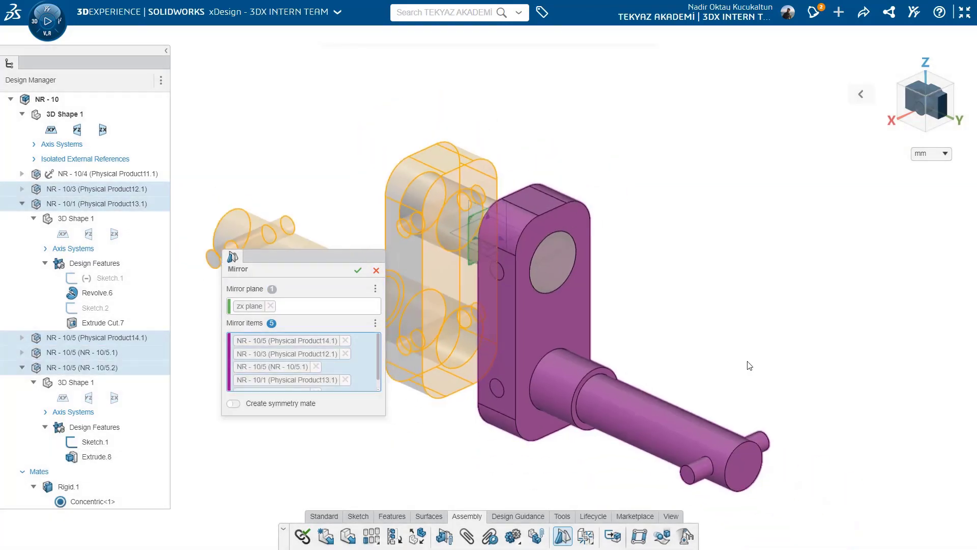
{"action": "left_click", "coordinate": [358, 270]}
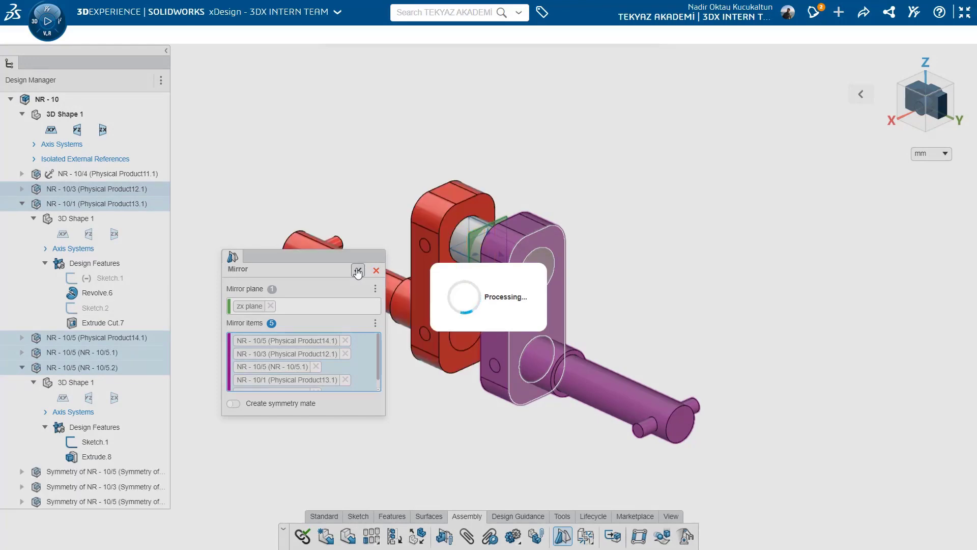